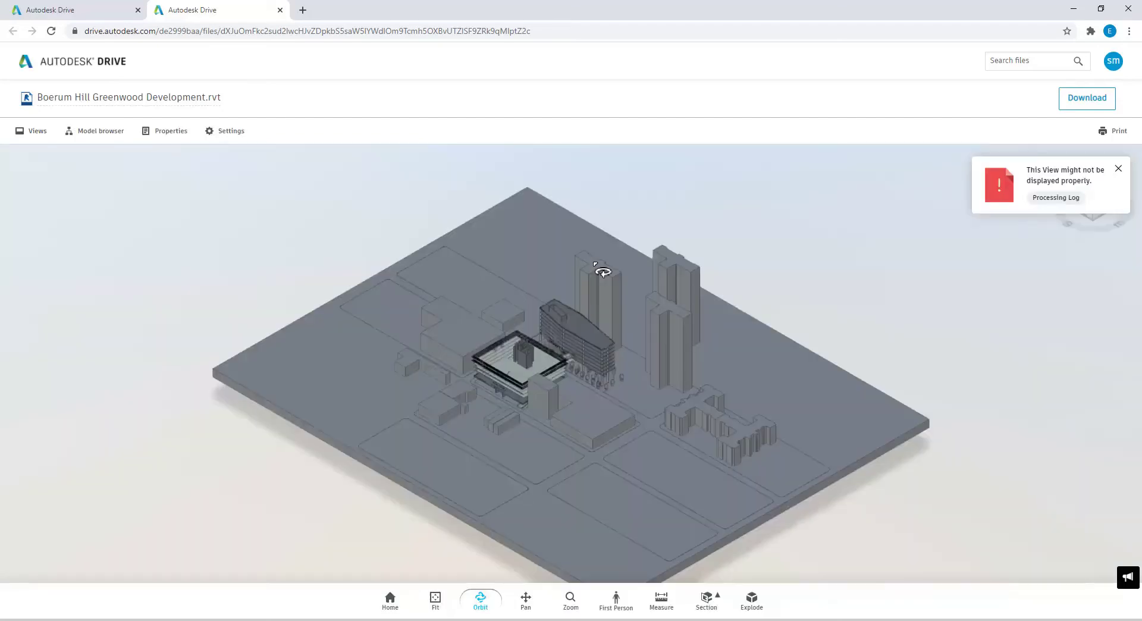
Zoom in on the two glass buildings at the centre of the site model and view them from above
{"action": "scroll", "coordinate": [610, 386], "scroll_direction": "up", "scroll_amount": 10}
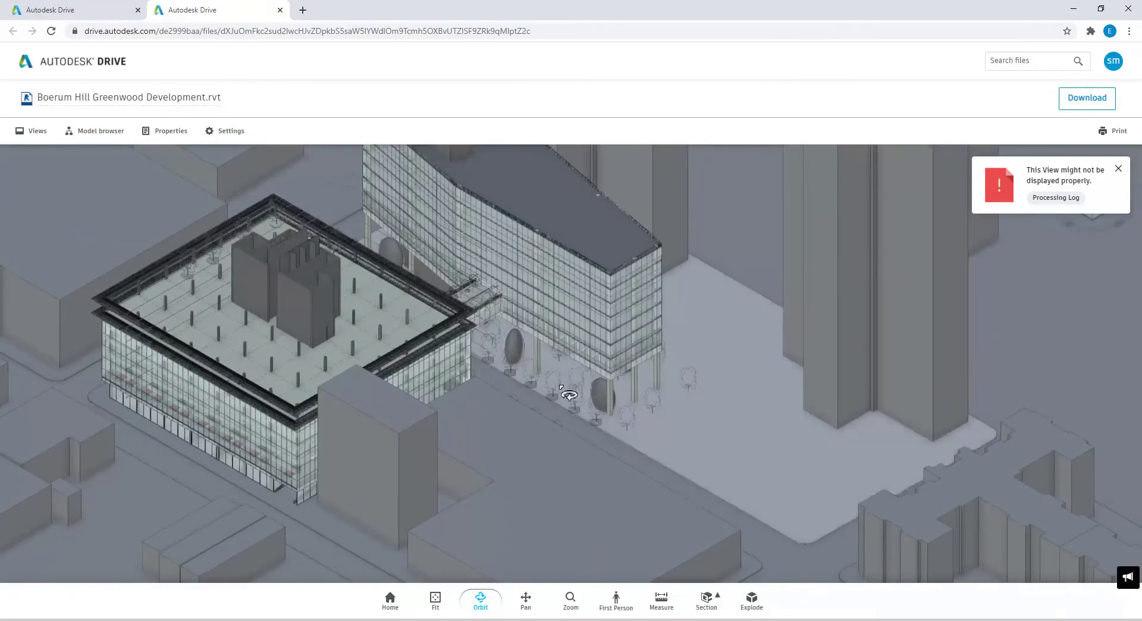
{"action": "mouse_move", "coordinate": [567, 393]}
{"action": "left_mouse_down"}
{"action": "mouse_move", "coordinate": [539, 383]}
{"action": "mouse_move", "coordinate": [494, 305]}
{"action": "mouse_move", "coordinate": [428, 376]}
{"action": "mouse_move", "coordinate": [581, 400]}
{"action": "mouse_move", "coordinate": [581, 372]}
{"action": "mouse_move", "coordinate": [659, 459]}
{"action": "left_mouse_up"}
{"action": "middle_click_drag", "start_coordinate": [659, 460], "coordinate": [518, 383]}
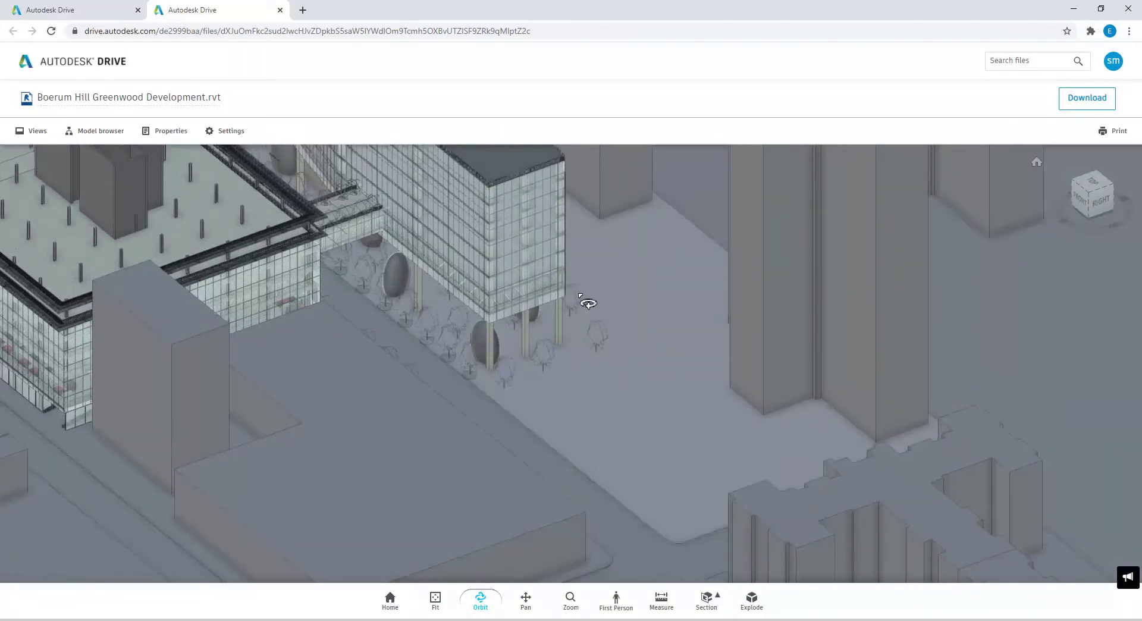
{"action": "middle_click_drag", "start_coordinate": [561, 294], "coordinate": [601, 306]}
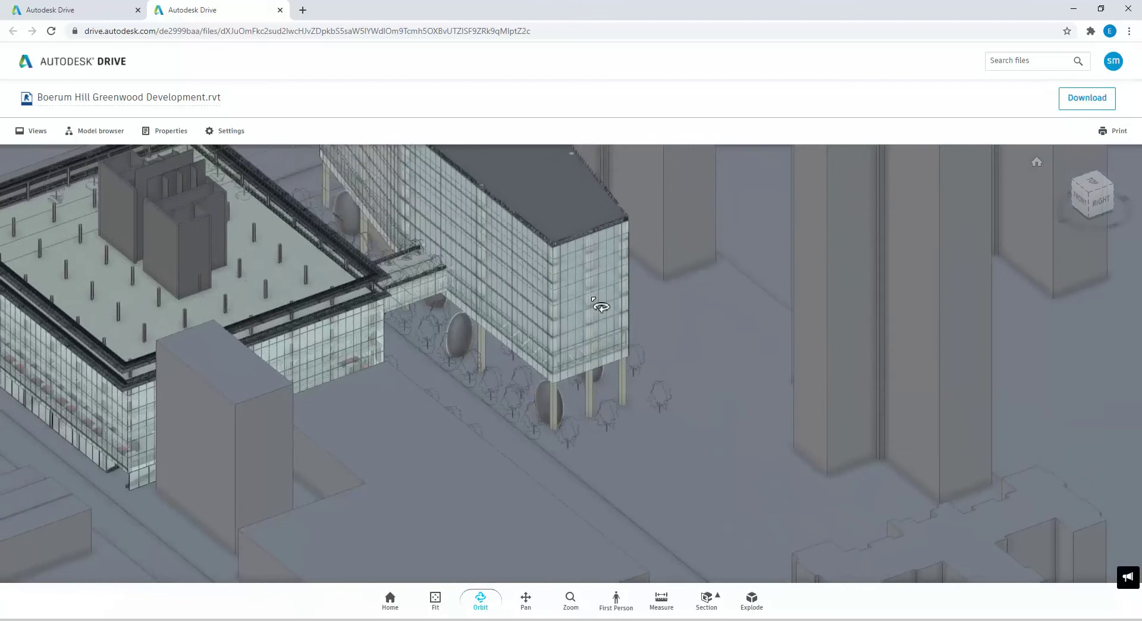
Review the environment and lighting choices in the viewer settings, and close the settings
{"action": "left_click", "coordinate": [230, 132]}
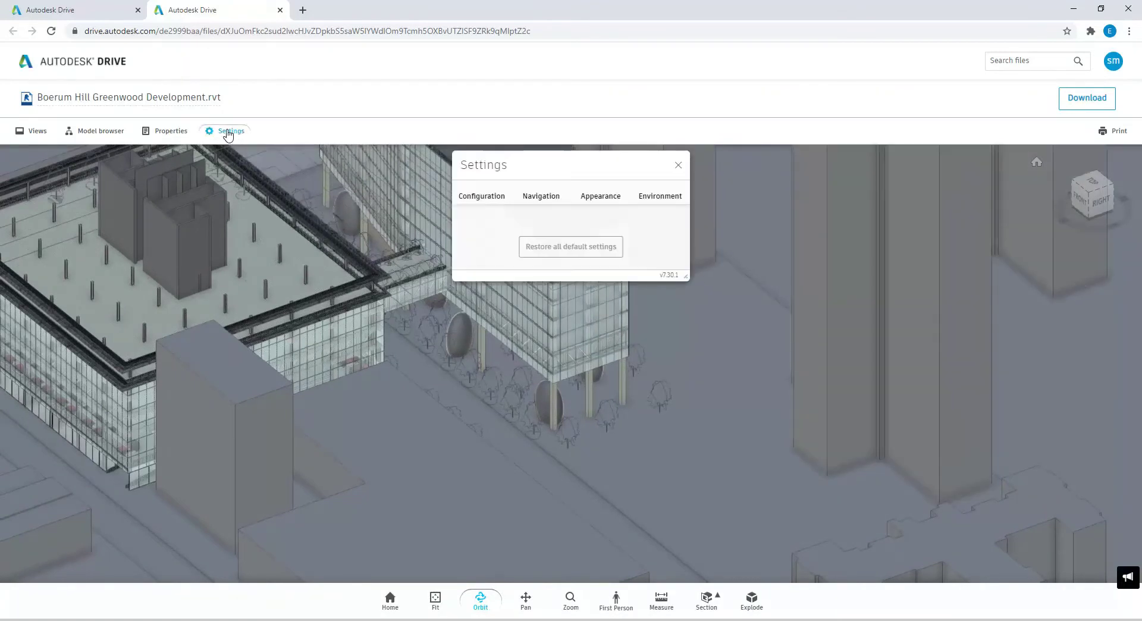
{"action": "left_click", "coordinate": [671, 196]}
{"action": "left_click", "coordinate": [571, 355]}
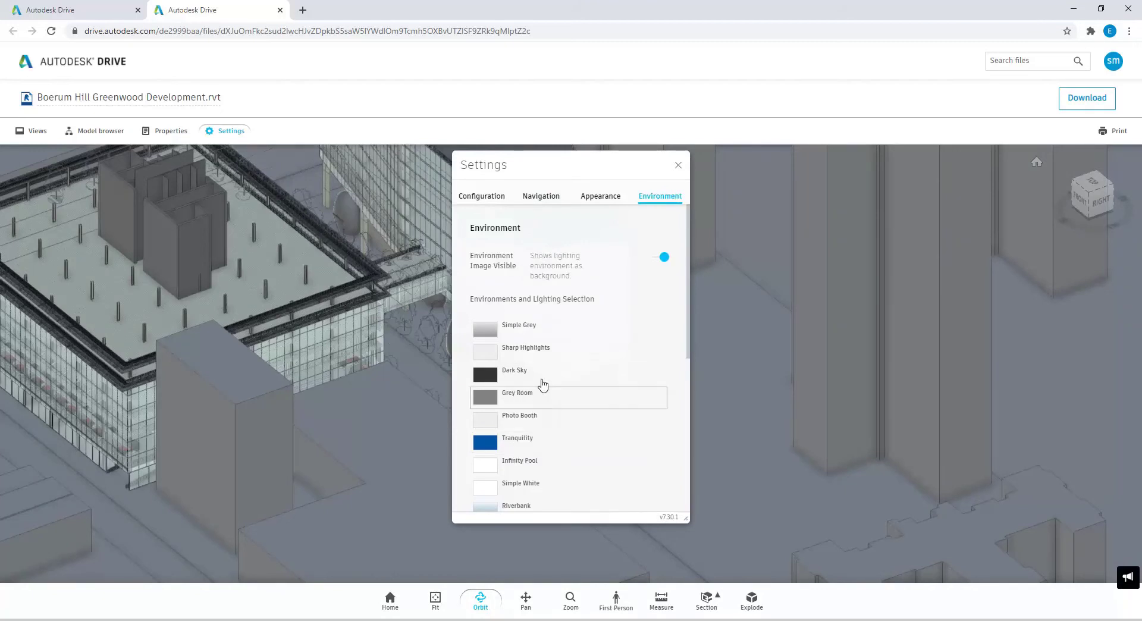
{"action": "left_click", "coordinate": [679, 166]}
Frame the footbridge between the glass buildings and descend towards the street beneath it in First Person mode
{"action": "left_click_drag", "start_coordinate": [617, 412], "coordinate": [539, 394]}
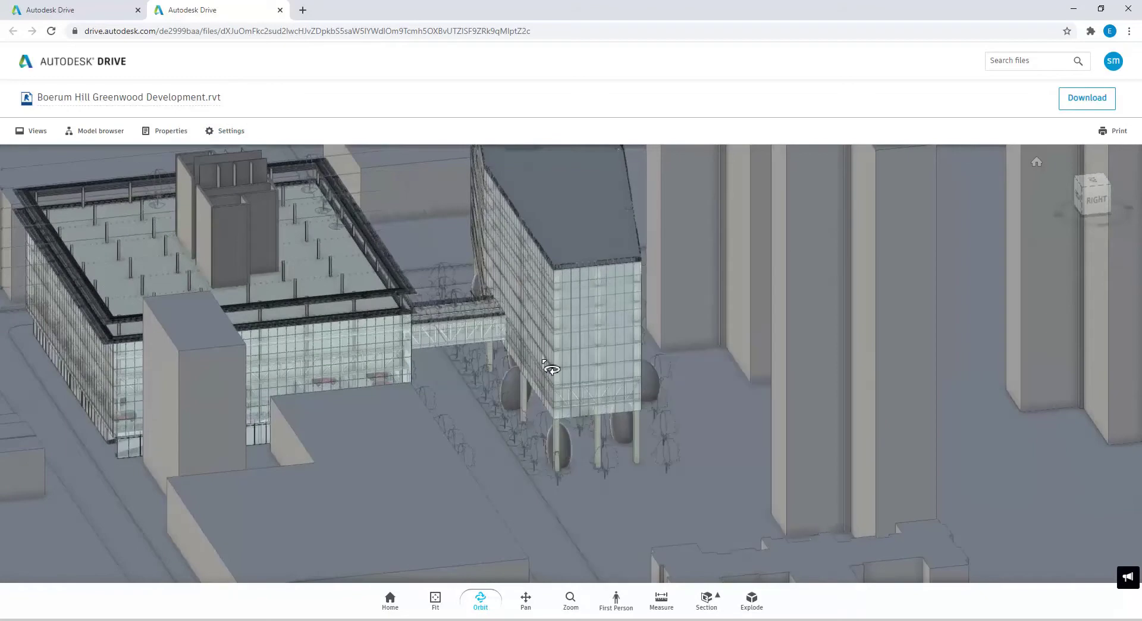
{"action": "scroll", "coordinate": [515, 415], "scroll_direction": "up", "scroll_amount": 3}
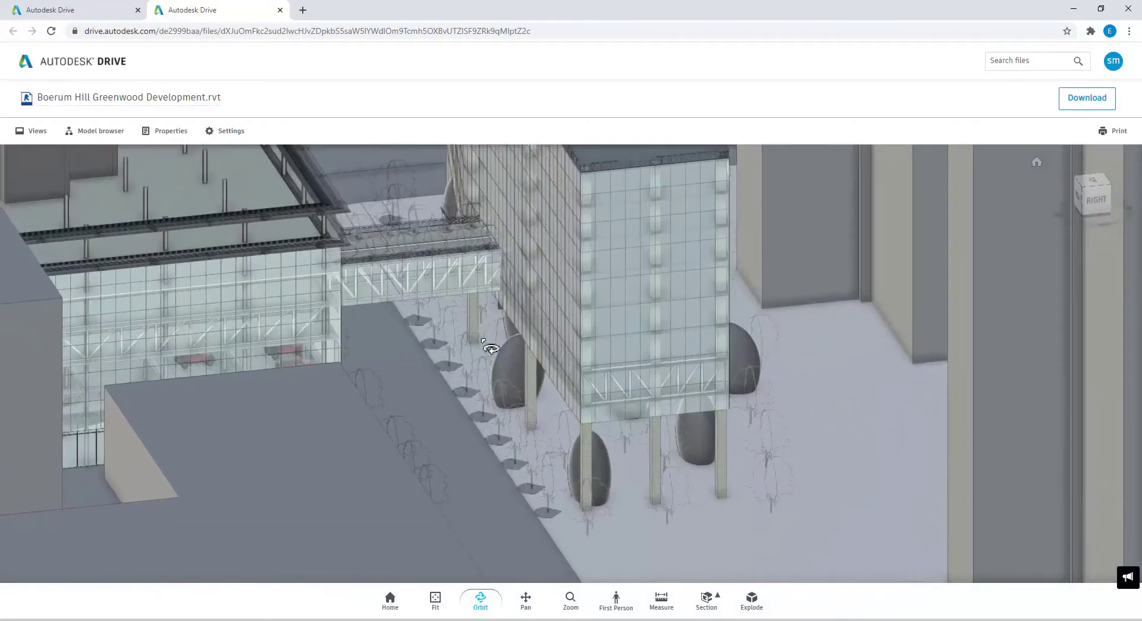
{"action": "middle_click_drag", "start_coordinate": [469, 322], "coordinate": [517, 392]}
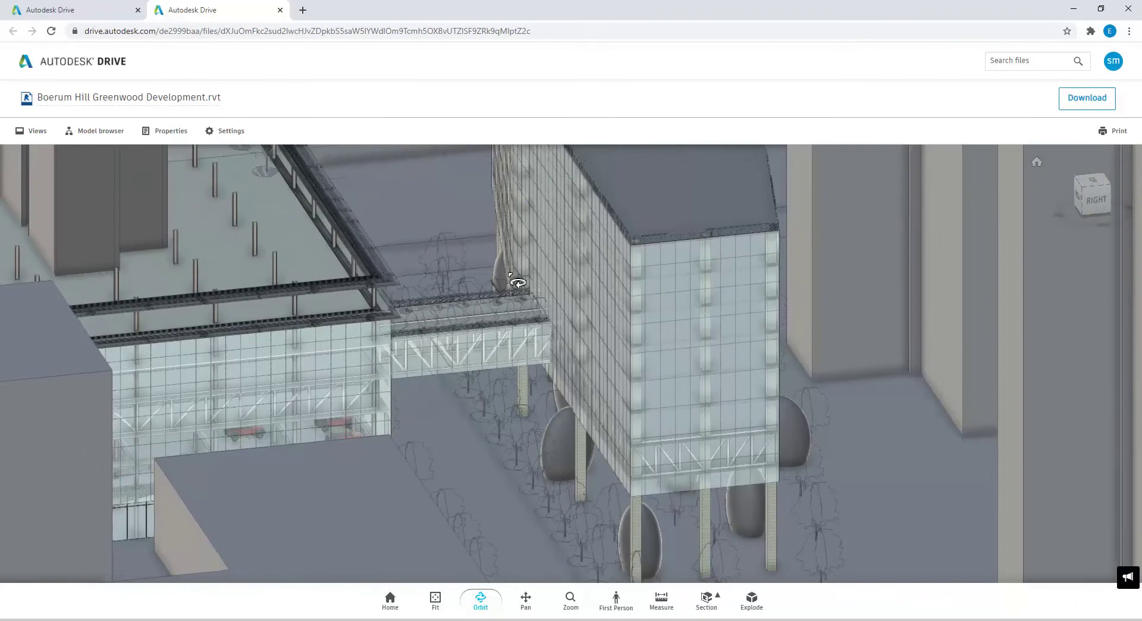
{"action": "left_click", "coordinate": [616, 606]}
{"action": "left_click", "coordinate": [494, 518]}
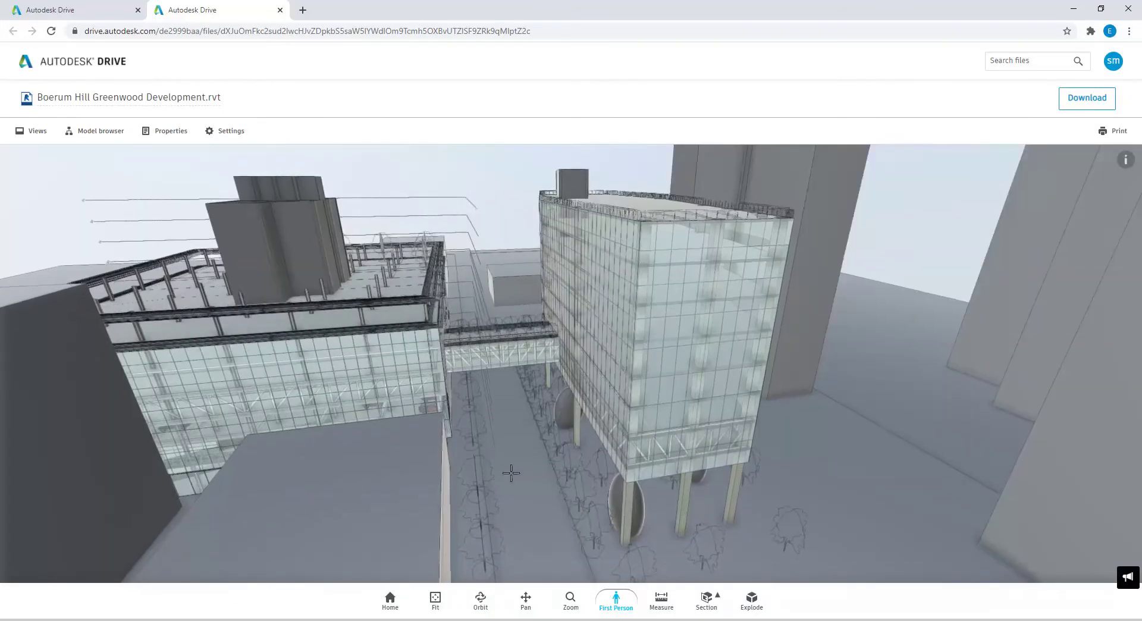
{"action": "left_click_drag", "start_coordinate": [511, 472], "coordinate": [518, 426]}
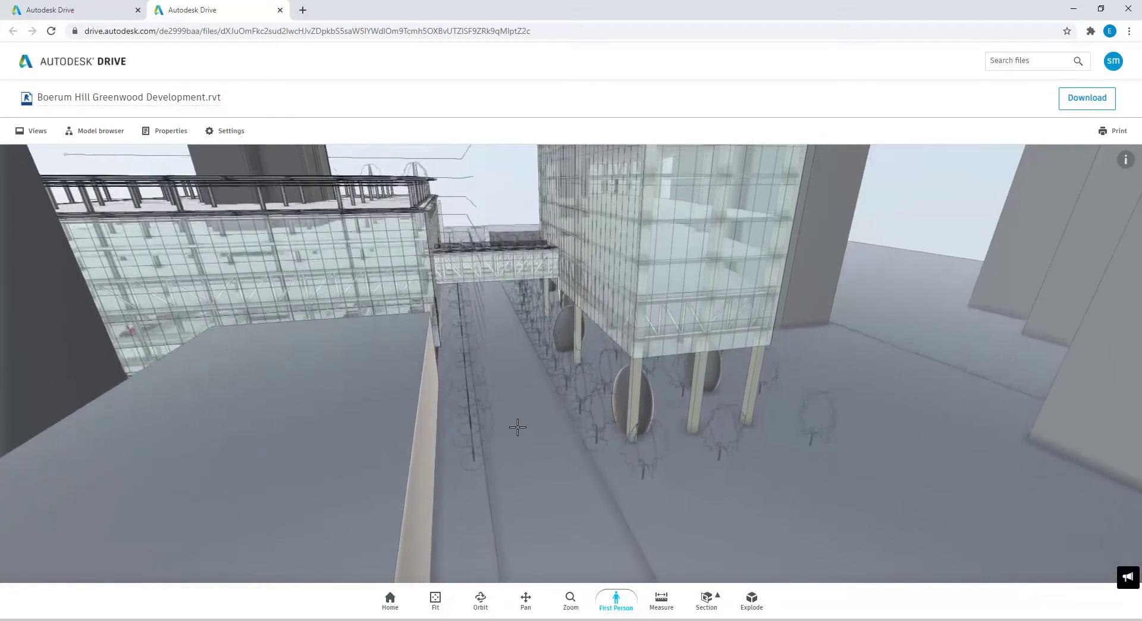
{"action": "key", "text": "w"}
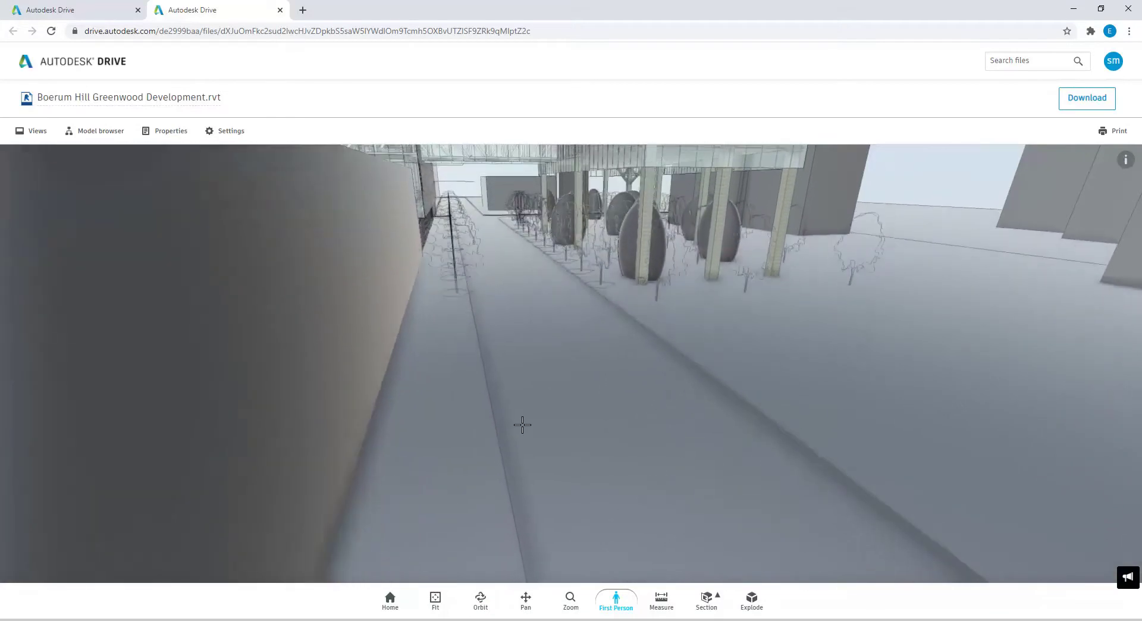
Walk at street level to the Community Retail storefronts of the glass building
{"action": "left_click_drag", "start_coordinate": [533, 416], "coordinate": [507, 390]}
{"action": "key", "text": "w"}
{"action": "key", "text": "w"}
{"action": "key", "text": "w"}
{"action": "key", "text": "w"}
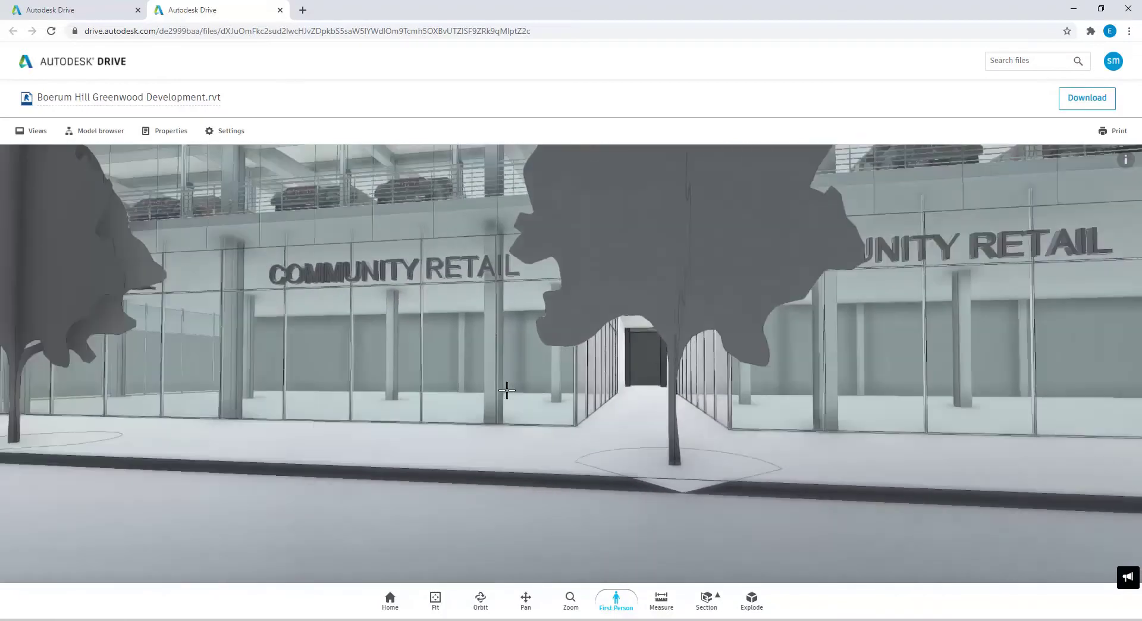
Look around from the street at the footbridge and the building corner with the Electric Charging signs
{"action": "left_click_drag", "start_coordinate": [464, 325], "coordinate": [375, 373]}
{"action": "key", "text": "w"}
{"action": "key", "text": "s"}
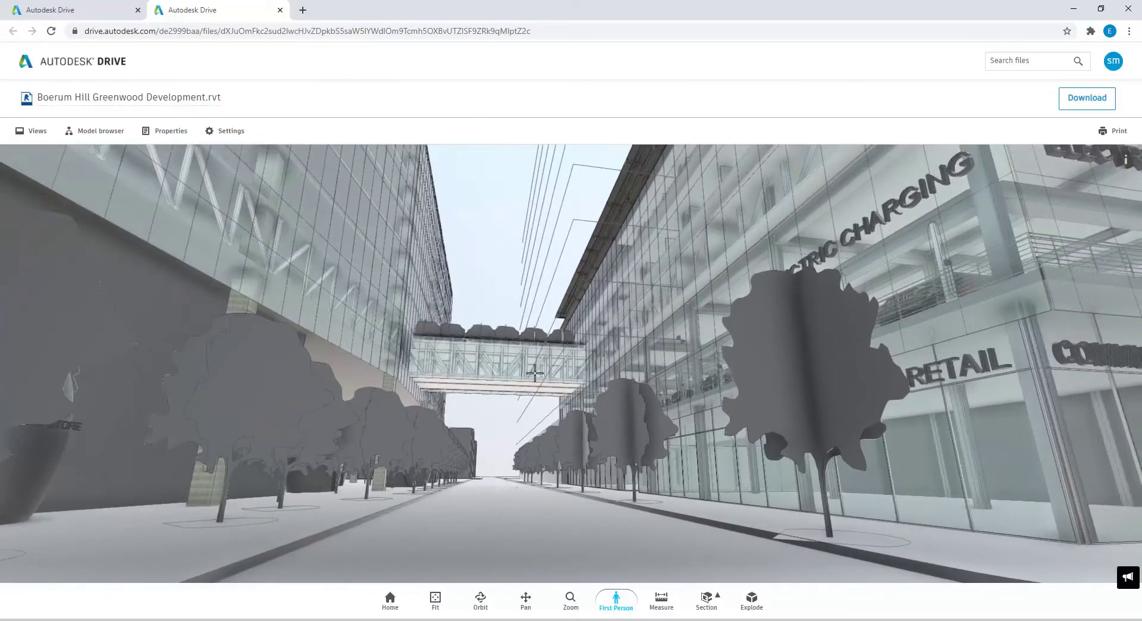
{"action": "left_click_drag", "start_coordinate": [551, 364], "coordinate": [532, 356]}
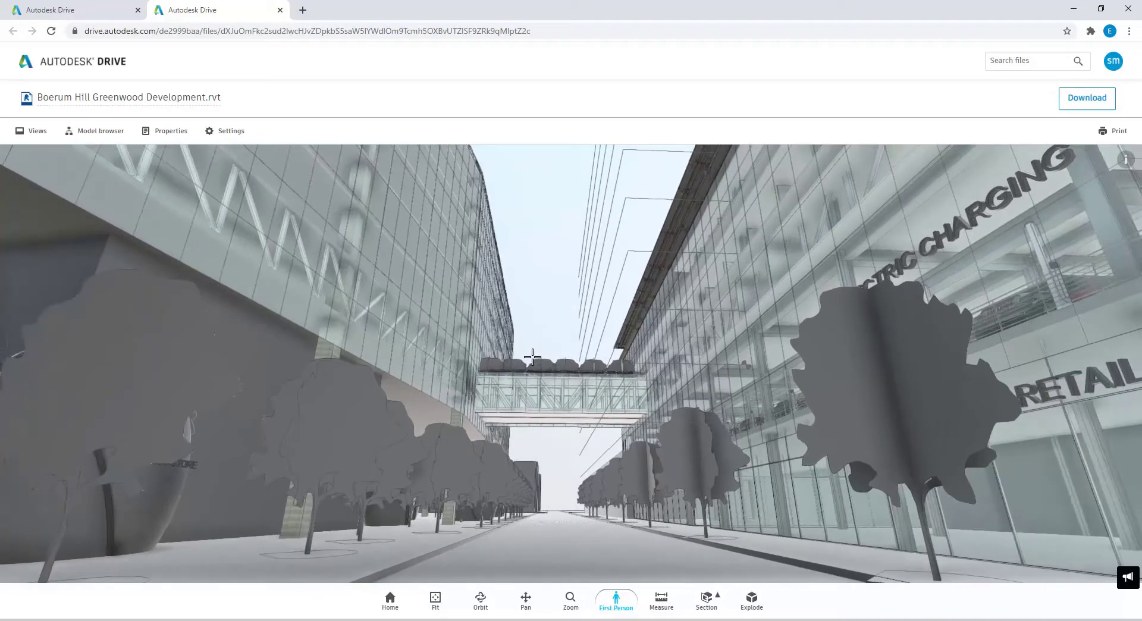
{"action": "left_click_drag", "start_coordinate": [630, 398], "coordinate": [724, 381]}
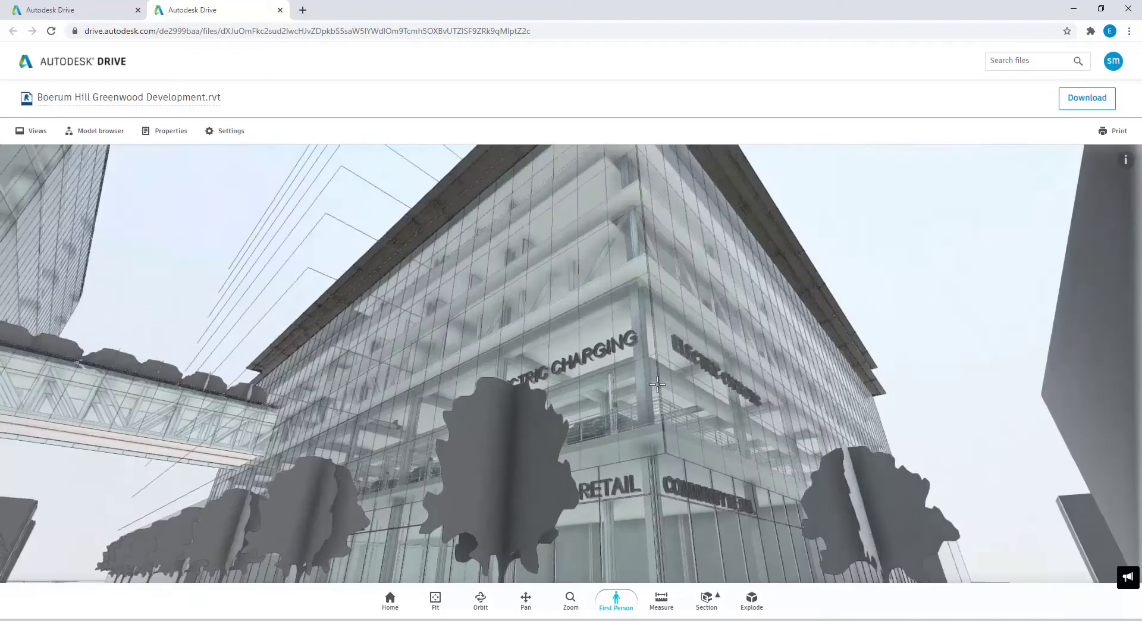
{"action": "left_click_drag", "start_coordinate": [598, 374], "coordinate": [747, 413]}
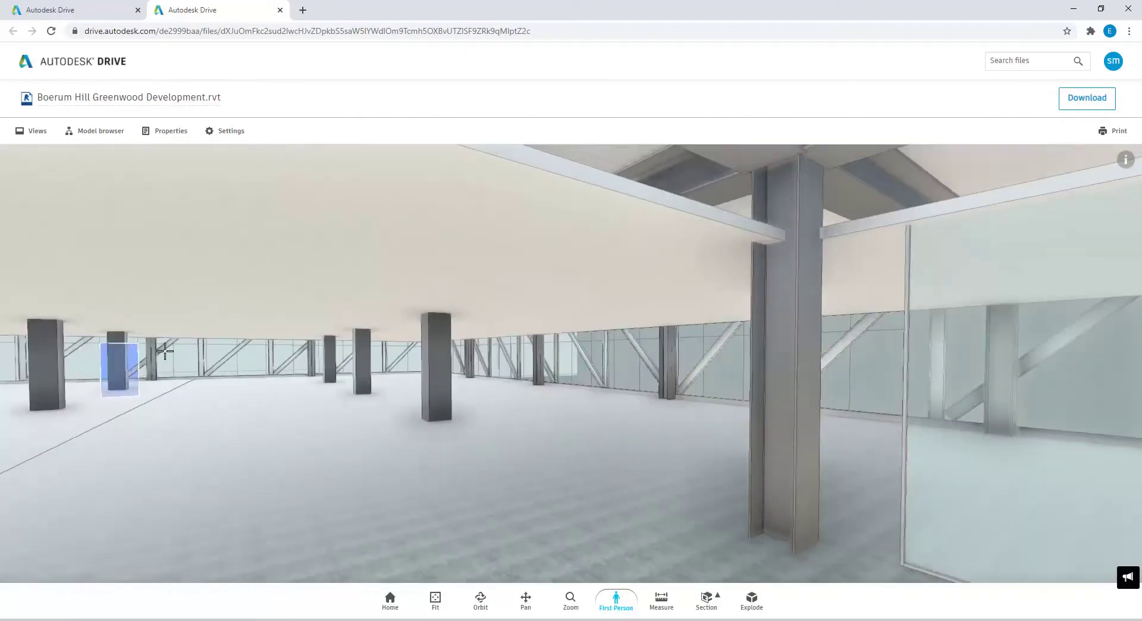
Look around the building interior, from the column-lined floor to the curved glass wall
{"action": "left_click_drag", "start_coordinate": [70, 395], "coordinate": [522, 388]}
{"action": "left_click", "coordinate": [587, 399]}
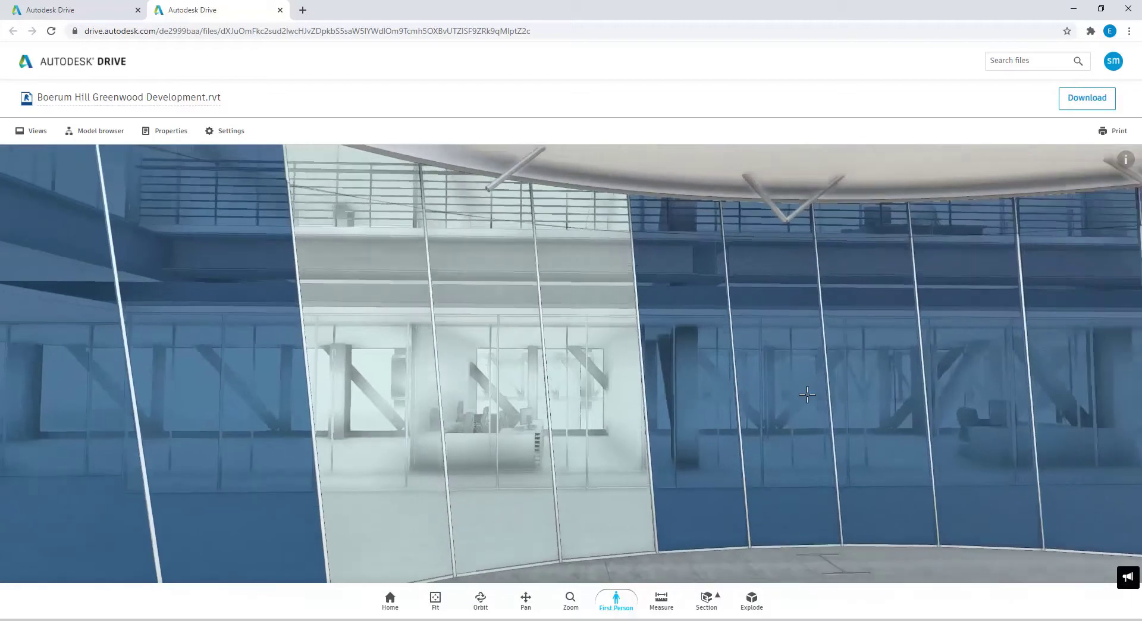
{"action": "left_click_drag", "start_coordinate": [807, 394], "coordinate": [900, 397]}
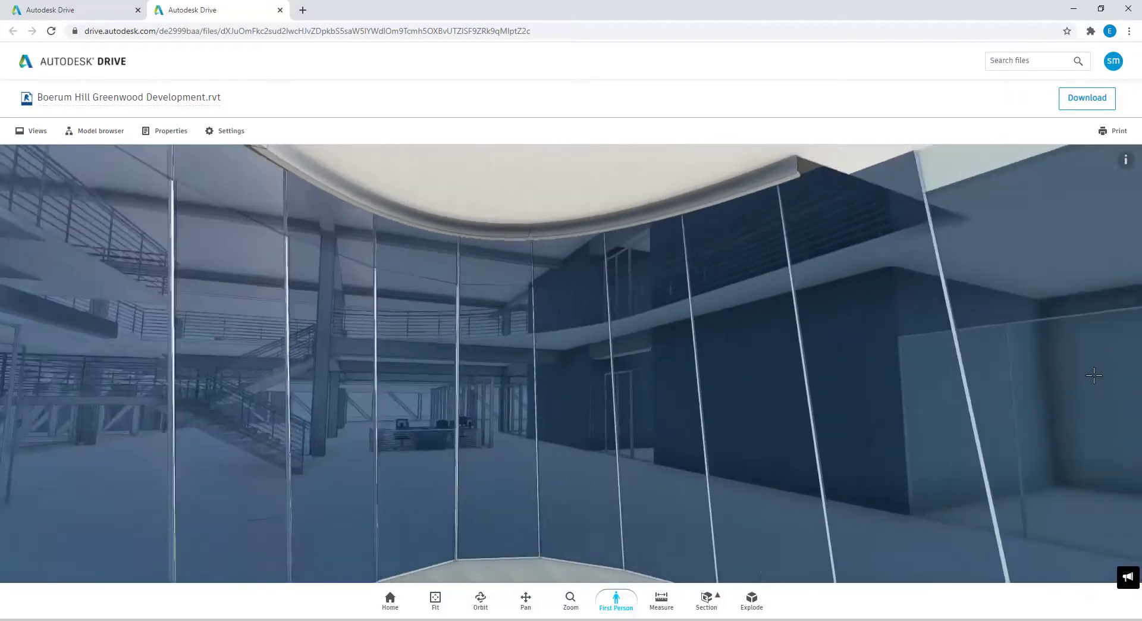
{"action": "left_click_drag", "start_coordinate": [1093, 375], "coordinate": [1137, 390]}
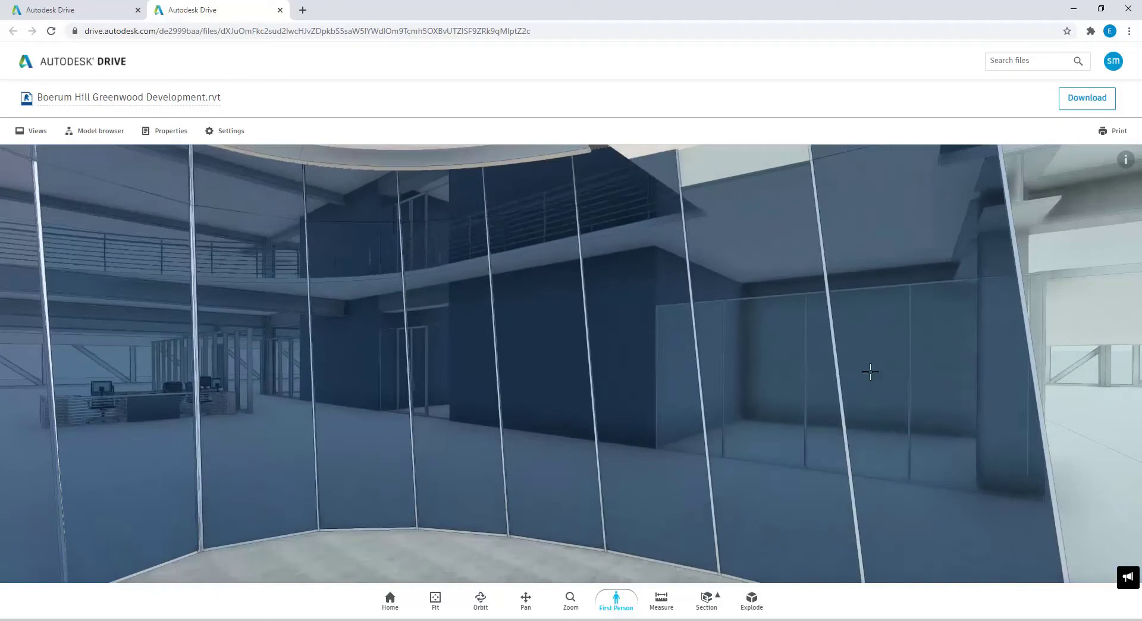
{"action": "left_click_drag", "start_coordinate": [869, 371], "coordinate": [671, 338]}
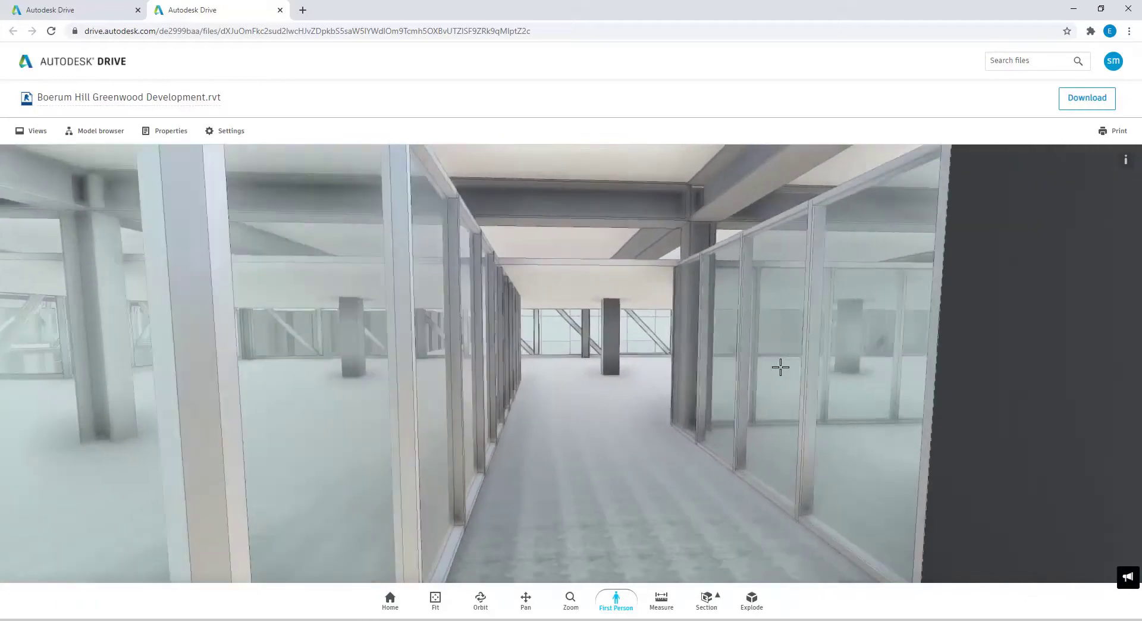
Walk past the glass-partitioned corridor and across the enclosed truss footbridge into the other building
{"action": "key", "text": "w"}
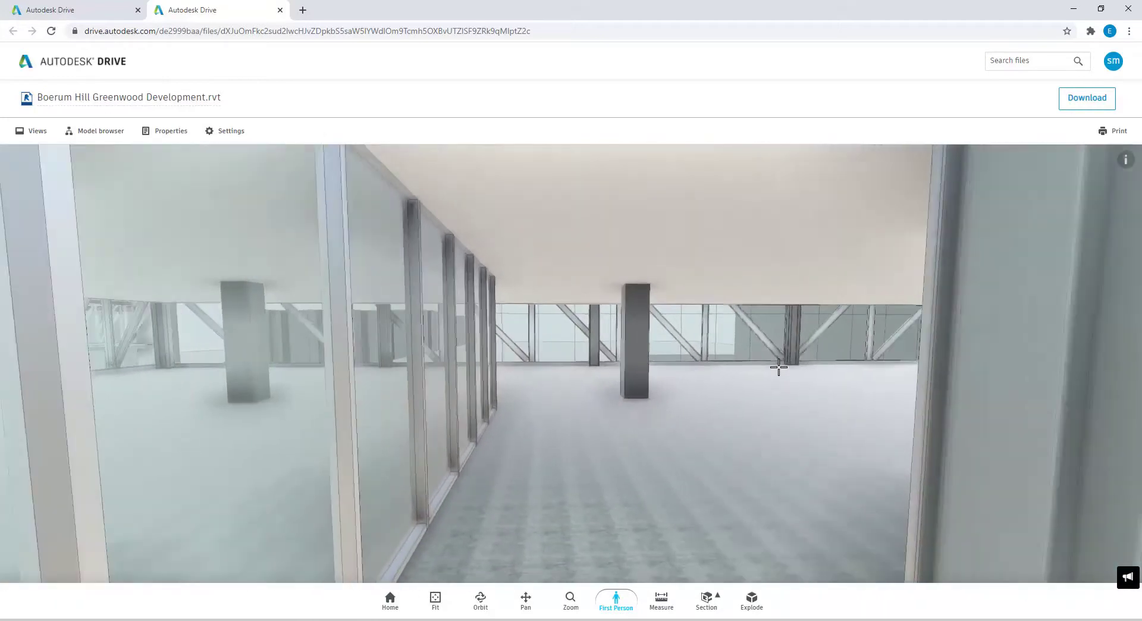
{"action": "left_click_drag", "start_coordinate": [778, 366], "coordinate": [561, 358]}
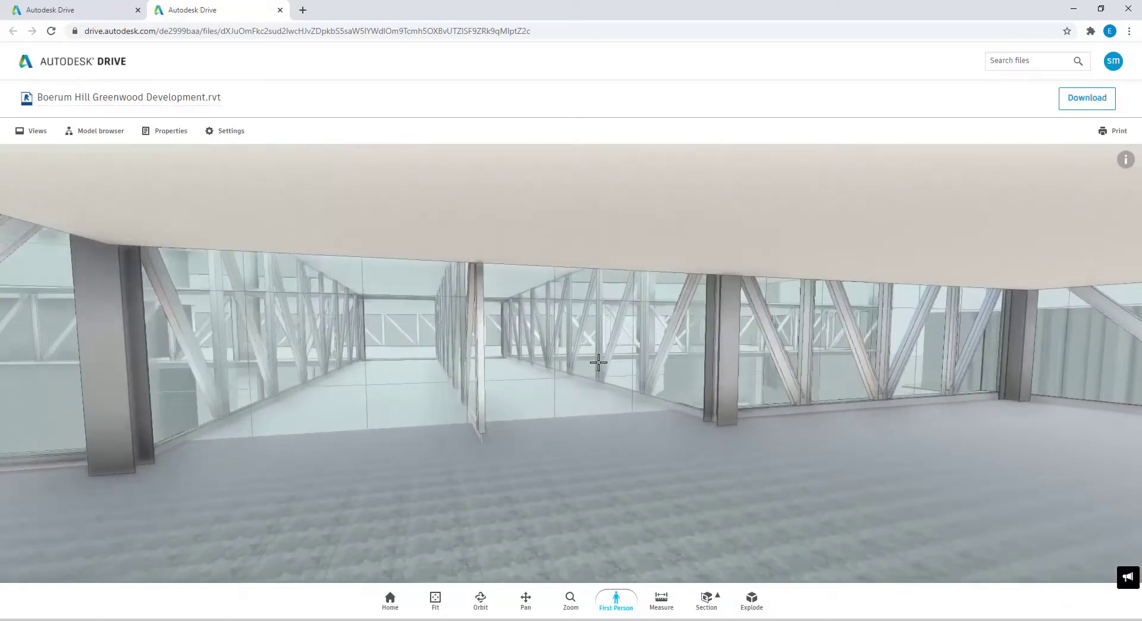
{"action": "key", "text": "w"}
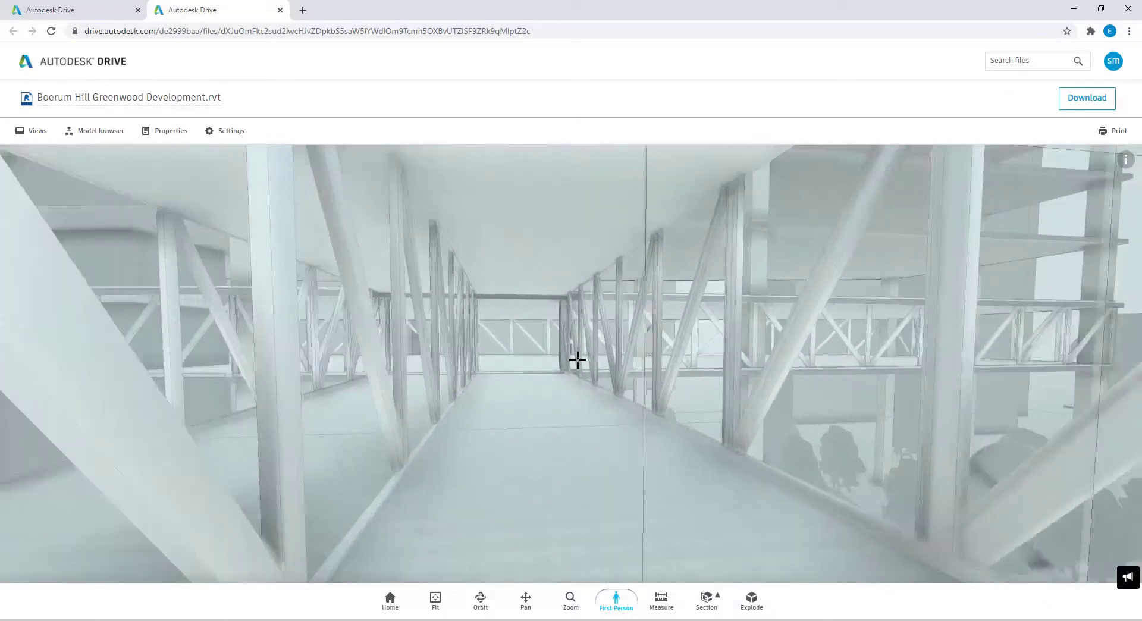
{"action": "key", "text": "w"}
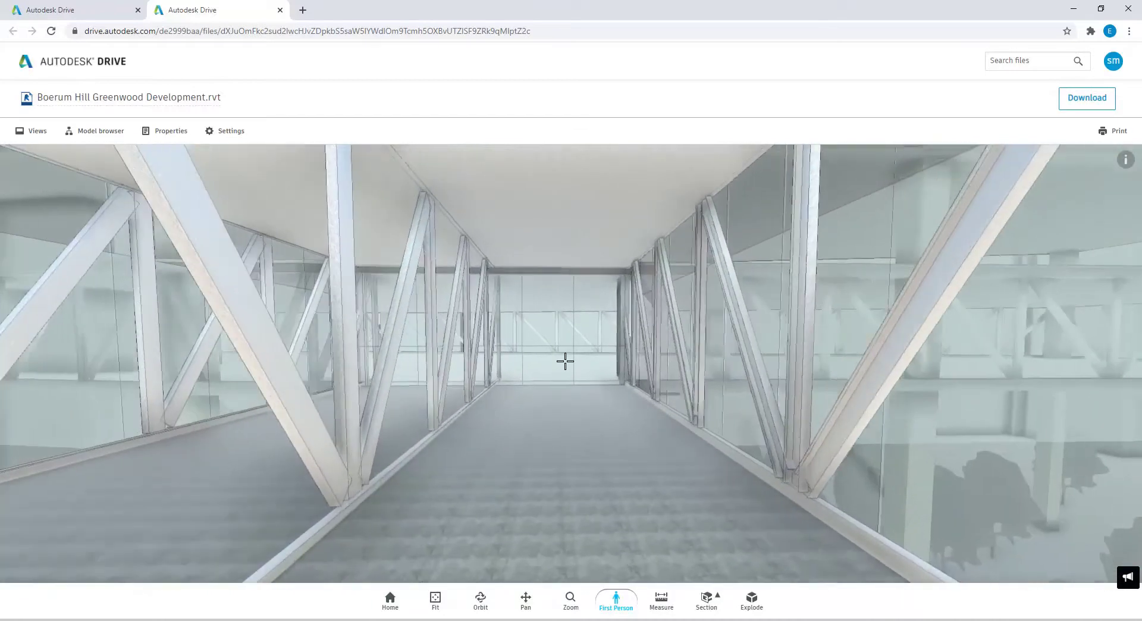
{"action": "left_click_drag", "start_coordinate": [568, 360], "coordinate": [535, 351]}
{"action": "key", "text": "w"}
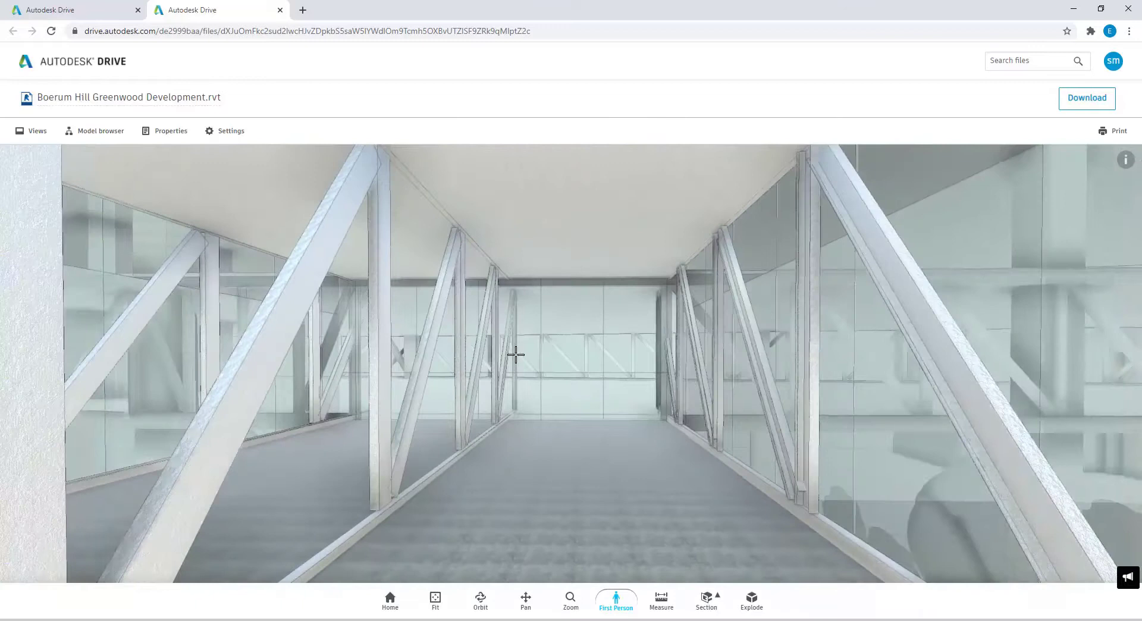
{"action": "key", "text": "w"}
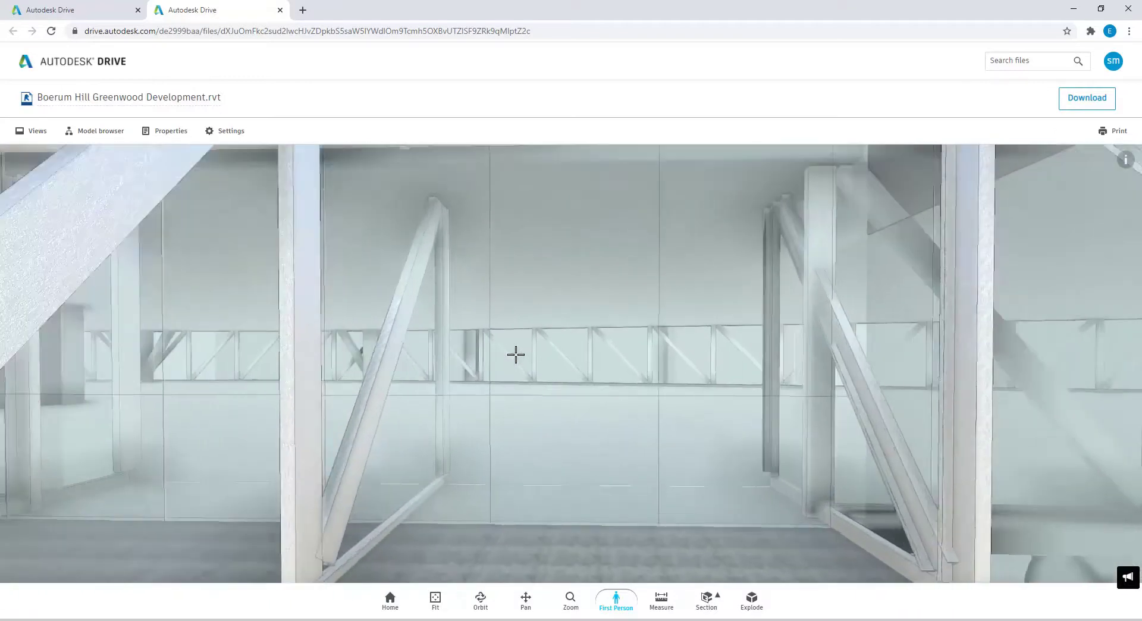
{"action": "key", "text": "w"}
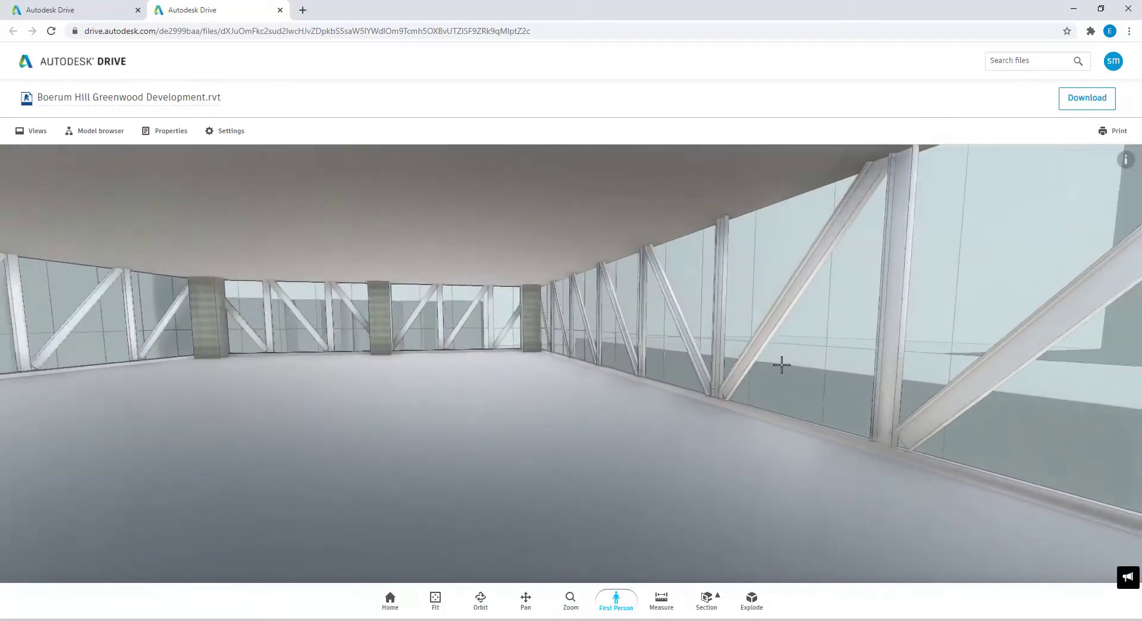
Turn on the open floor and walk on to the egg-shaped structures underneath the raised building
{"action": "mouse_move", "coordinate": [781, 365]}
{"action": "left_mouse_down"}
{"action": "mouse_move", "coordinate": [860, 369]}
{"action": "mouse_move", "coordinate": [717, 353]}
{"action": "mouse_move", "coordinate": [828, 368]}
{"action": "mouse_move", "coordinate": [797, 347]}
{"action": "mouse_move", "coordinate": [417, 320]}
{"action": "mouse_move", "coordinate": [431, 338]}
{"action": "left_mouse_up"}
{"action": "key", "text": "w"}
{"action": "key", "text": "w"}
{"action": "key", "text": "w"}
{"action": "key", "text": "w"}
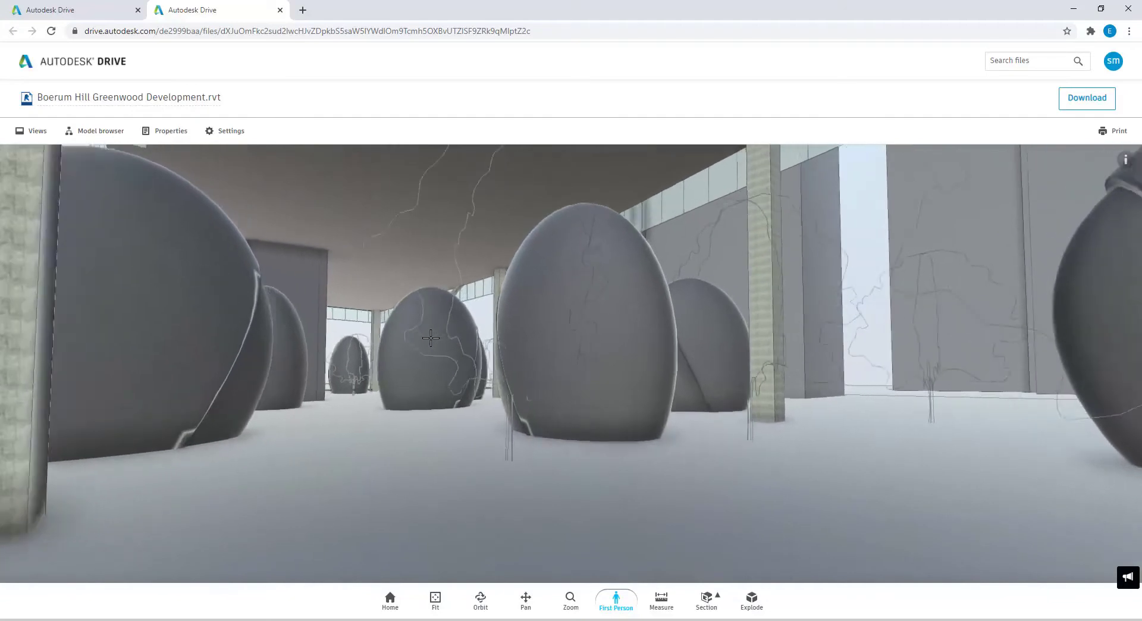
{"action": "key", "text": "w"}
Walk up to the egg-shaped structures among the trees and look around between them
{"action": "left_click_drag", "start_coordinate": [184, 241], "coordinate": [311, 231]}
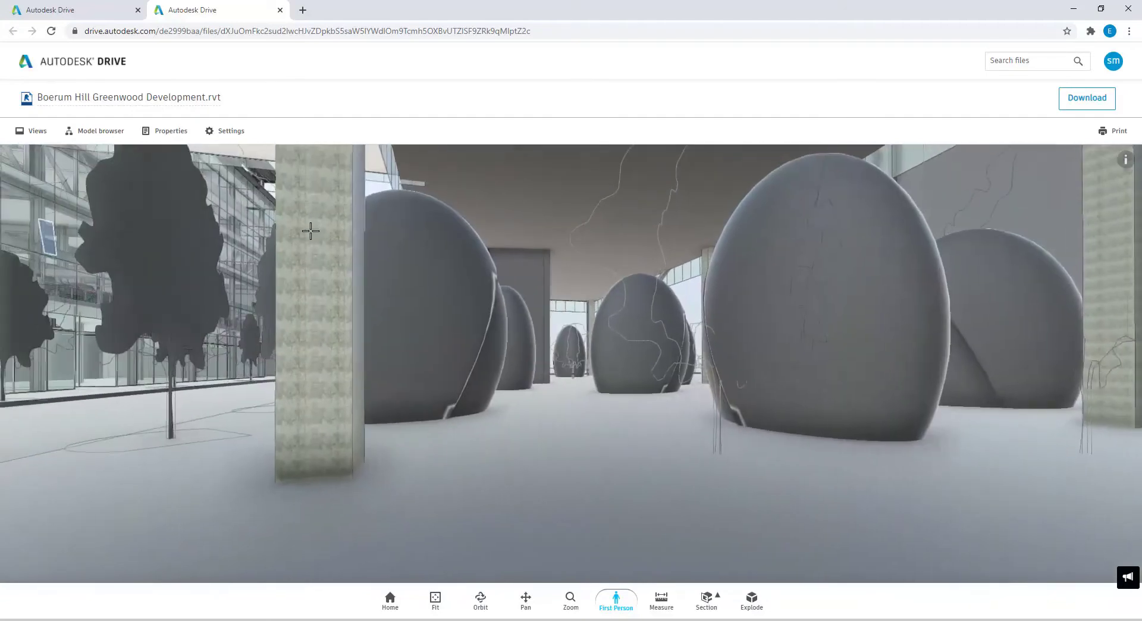
{"action": "left_click_drag", "start_coordinate": [379, 269], "coordinate": [844, 306]}
{"action": "key", "text": "w"}
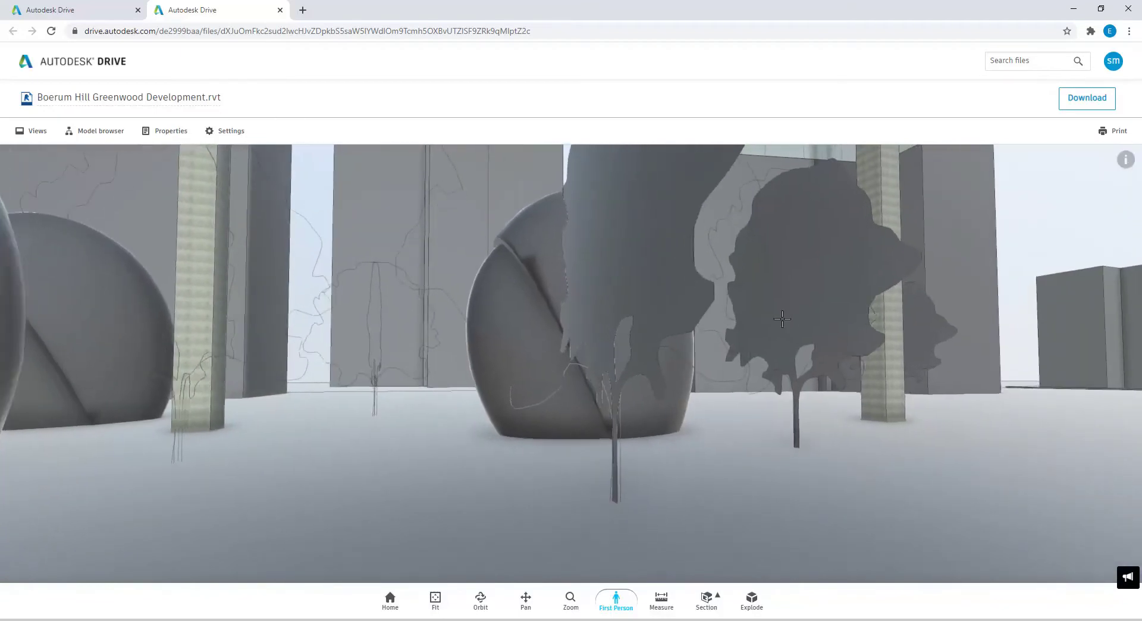
{"action": "key", "text": "w"}
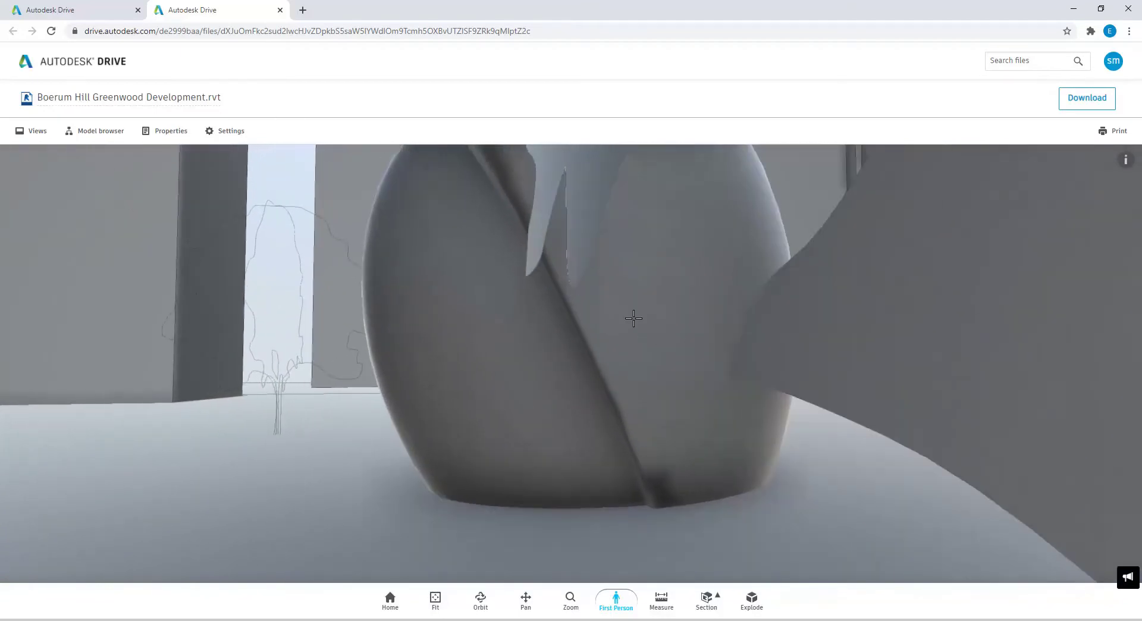
{"action": "left_click_drag", "start_coordinate": [632, 319], "coordinate": [584, 319]}
{"action": "left_click_drag", "start_coordinate": [632, 291], "coordinate": [443, 310]}
{"action": "key", "text": "w"}
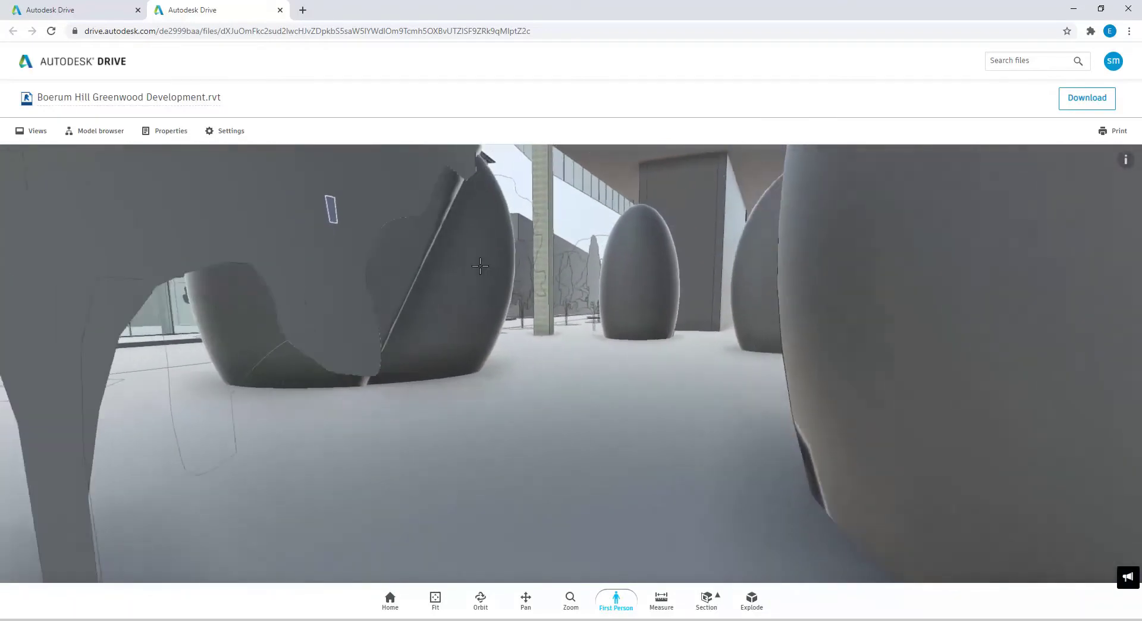
Select the nearby egg-shaped structure to highlight it and look past it
{"action": "left_click", "coordinate": [459, 248]}
{"action": "left_click_drag", "start_coordinate": [459, 248], "coordinate": [523, 280]}
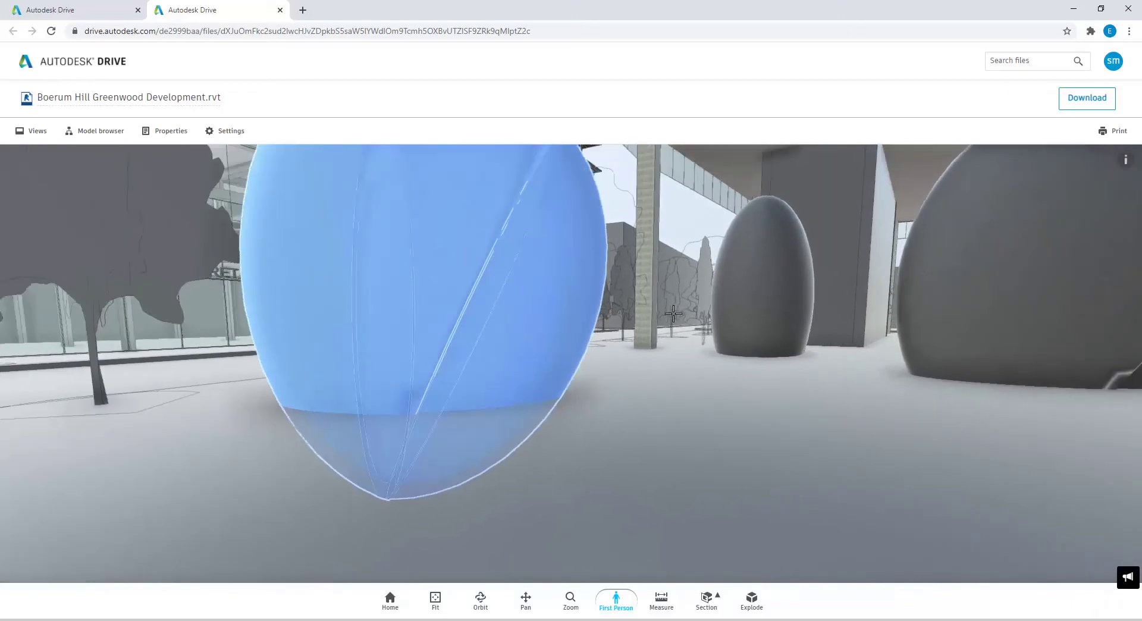
{"action": "left_click", "coordinate": [586, 288]}
{"action": "mouse_move", "coordinate": [502, 339]}
{"action": "left_mouse_down"}
{"action": "mouse_move", "coordinate": [598, 323]}
{"action": "mouse_move", "coordinate": [548, 358]}
{"action": "mouse_move", "coordinate": [660, 365]}
{"action": "mouse_move", "coordinate": [744, 323]}
{"action": "mouse_move", "coordinate": [787, 324]}
{"action": "mouse_move", "coordinate": [807, 363]}
{"action": "mouse_move", "coordinate": [875, 364]}
{"action": "mouse_move", "coordinate": [518, 331]}
{"action": "mouse_move", "coordinate": [501, 343]}
{"action": "left_mouse_up"}
Walk forward between the egg-shaped structures and back out past the supporting columns
{"action": "key", "text": "w"}
{"action": "key", "text": "w"}
{"action": "key", "text": "w"}
{"action": "key", "text": "w"}
{"action": "key", "text": "w"}
{"action": "key", "text": "s"}
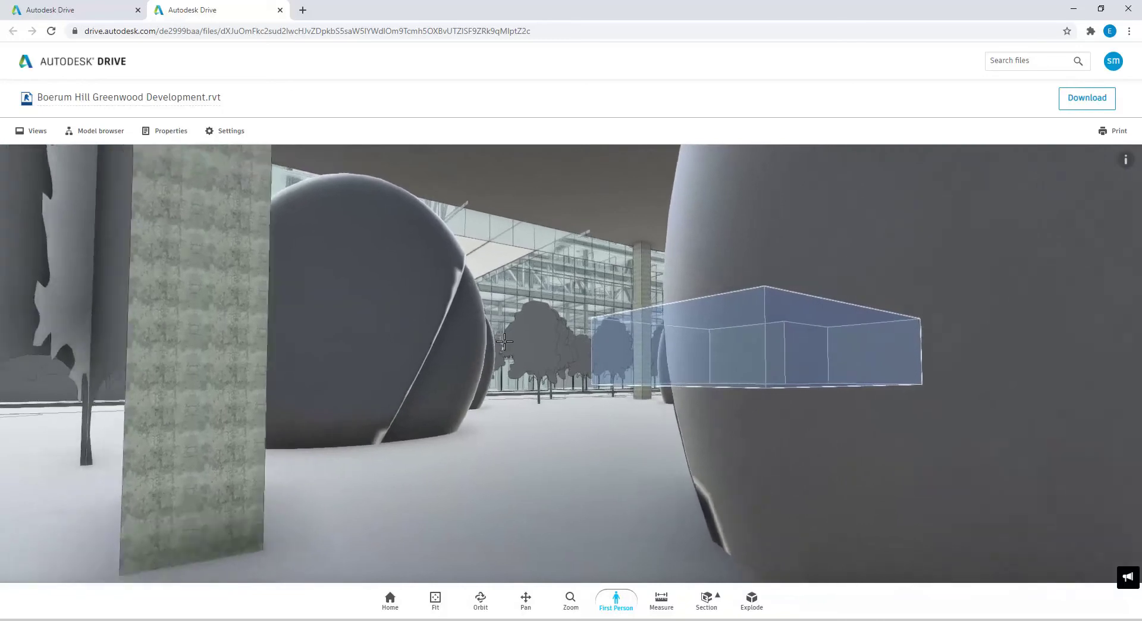
{"action": "key", "text": "s"}
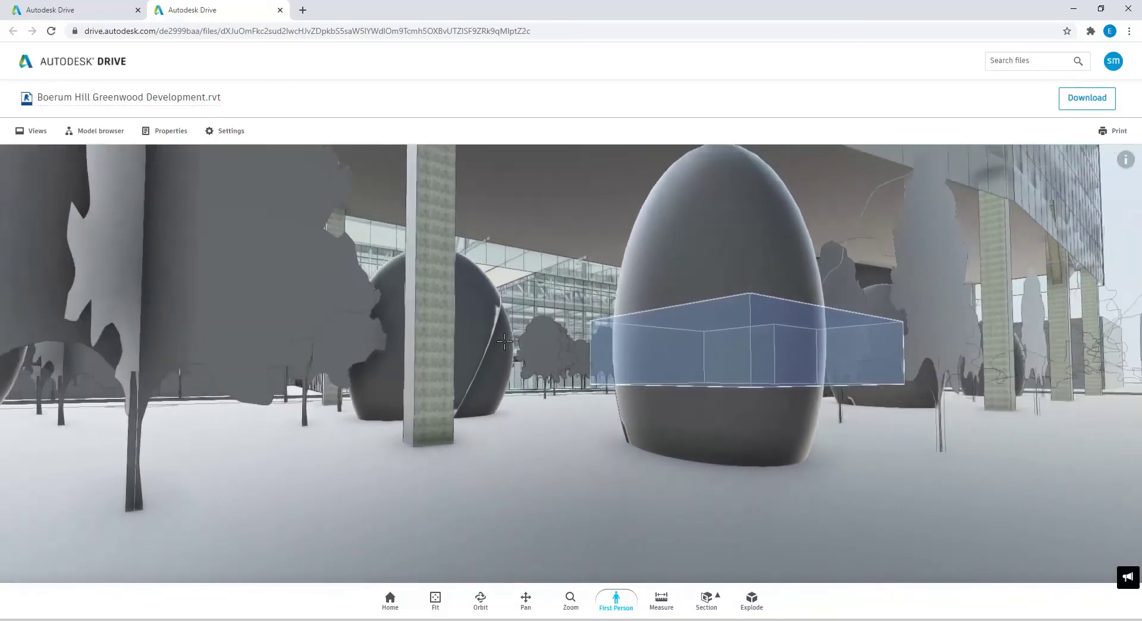
Look up at the glass facade and zigzag bracing of the raised building, and return the view to the egg-shaped structures
{"action": "left_click_drag", "start_coordinate": [491, 412], "coordinate": [431, 299]}
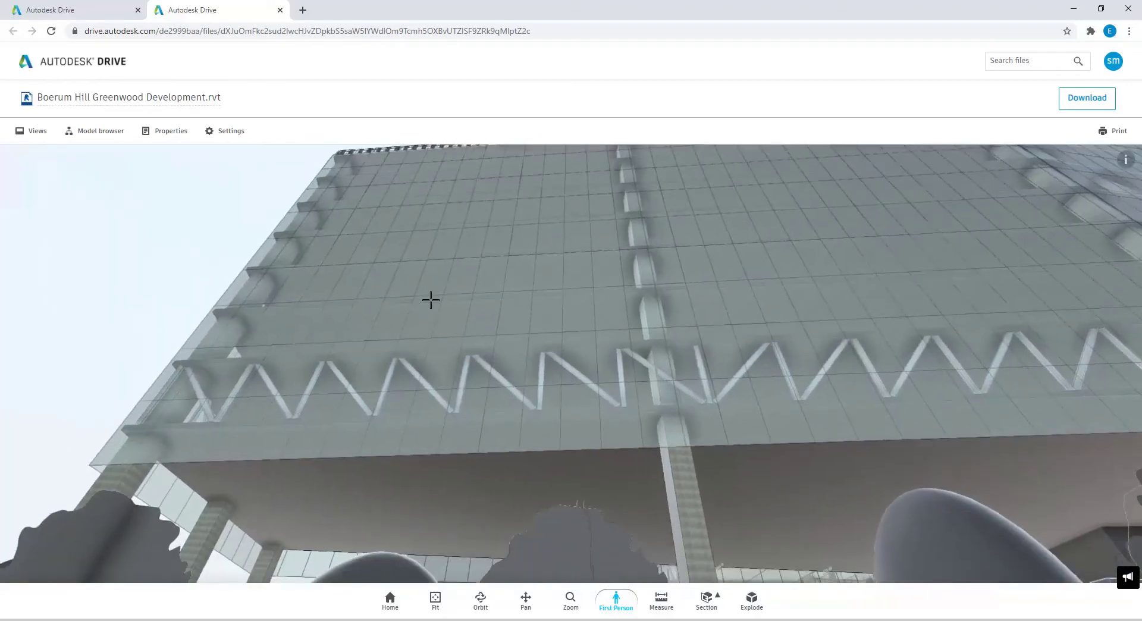
{"action": "left_click_drag", "start_coordinate": [349, 230], "coordinate": [437, 243]}
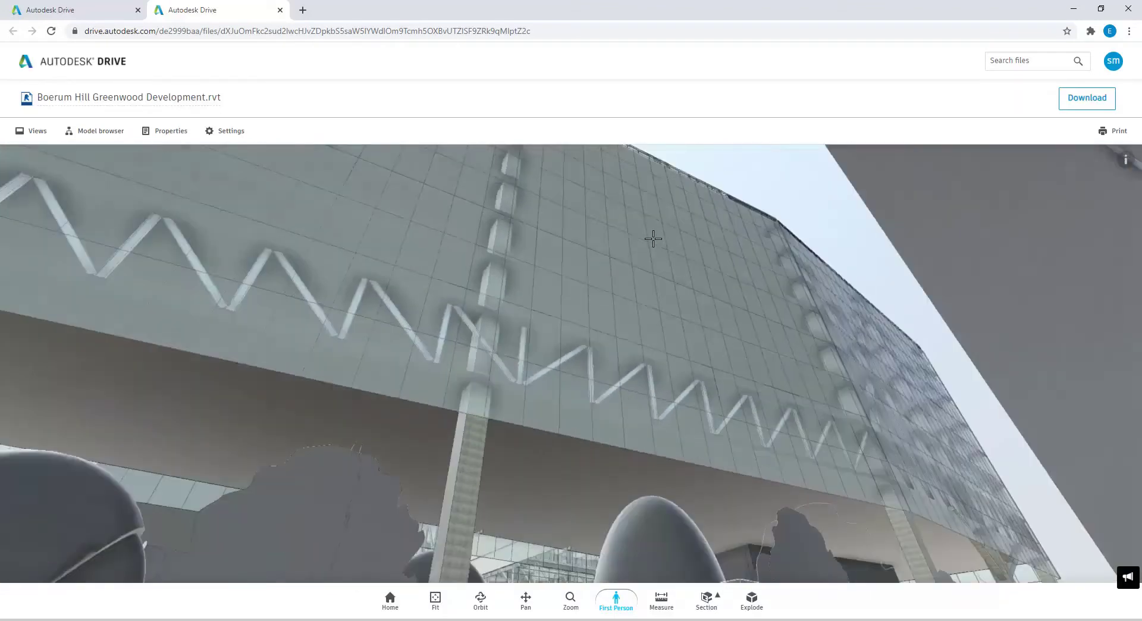
{"action": "left_click_drag", "start_coordinate": [653, 239], "coordinate": [451, 340]}
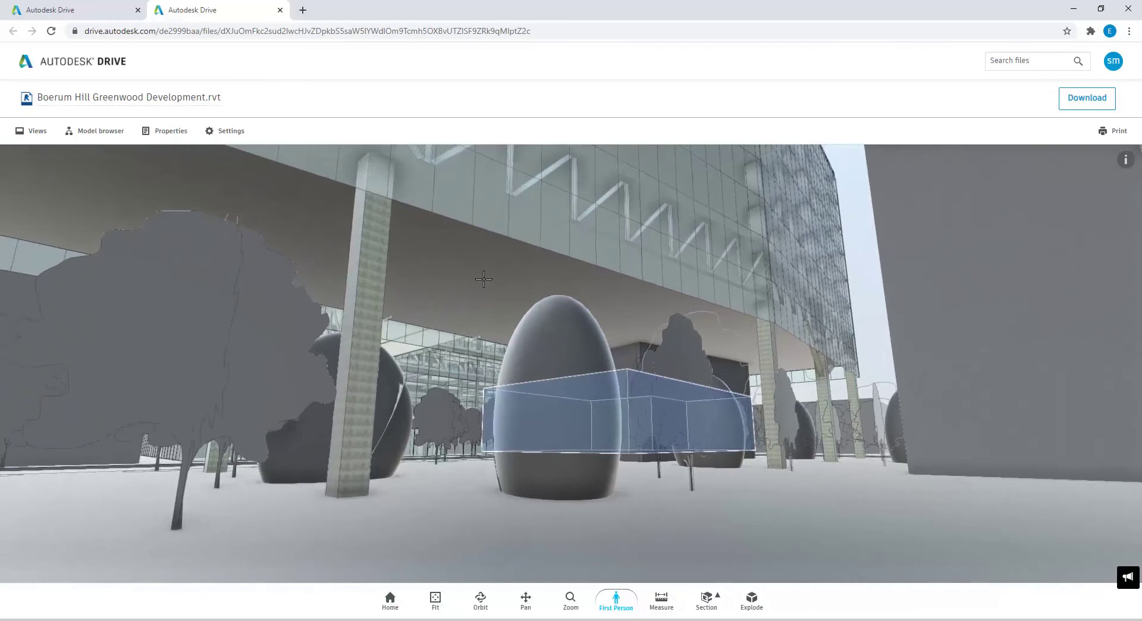
Walk forward past the supporting column and straight through the nearest egg-shaped structure to the open floor behind it
{"action": "left_click_drag", "start_coordinate": [484, 279], "coordinate": [461, 349]}
{"action": "key", "text": "w"}
{"action": "key", "text": "w"}
{"action": "left_click_drag", "start_coordinate": [410, 276], "coordinate": [377, 304]}
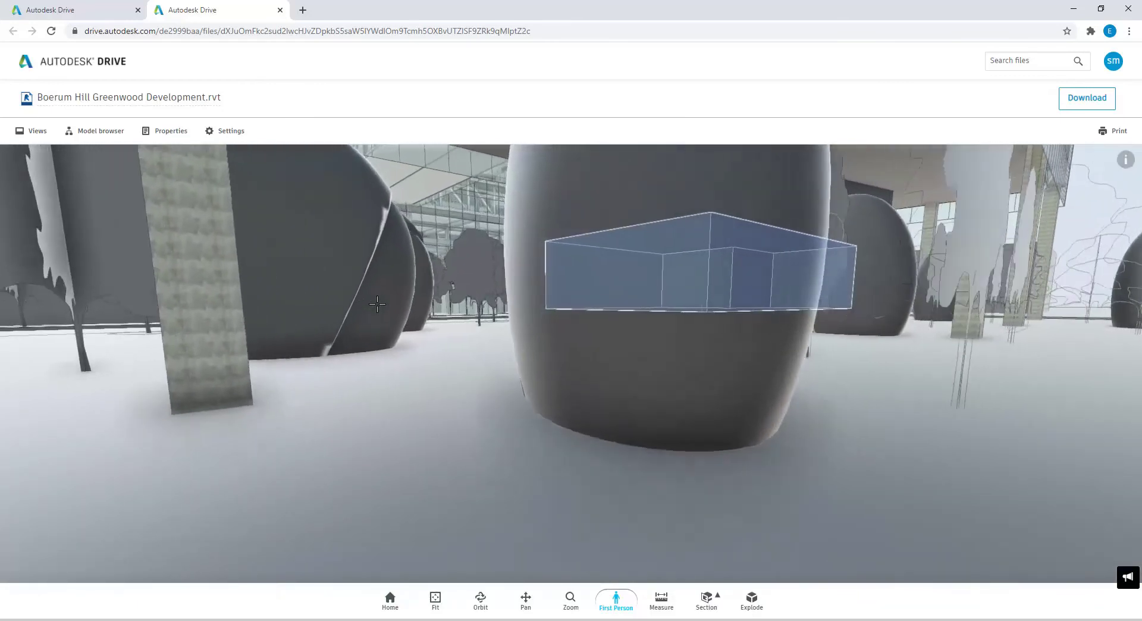
{"action": "key", "text": "w"}
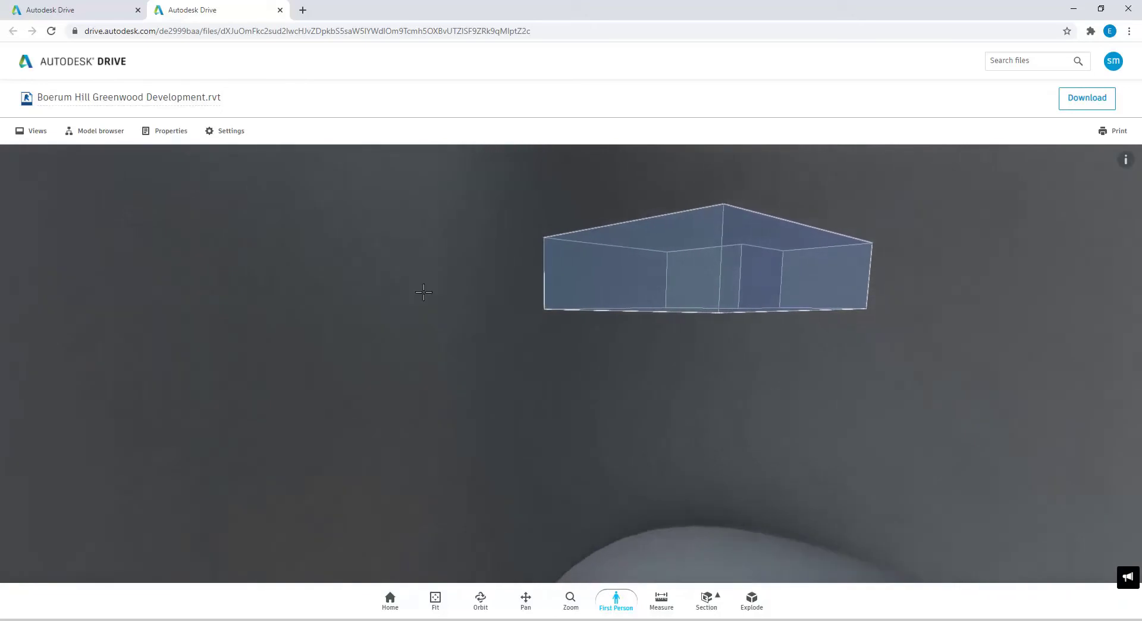
{"action": "key", "text": "w"}
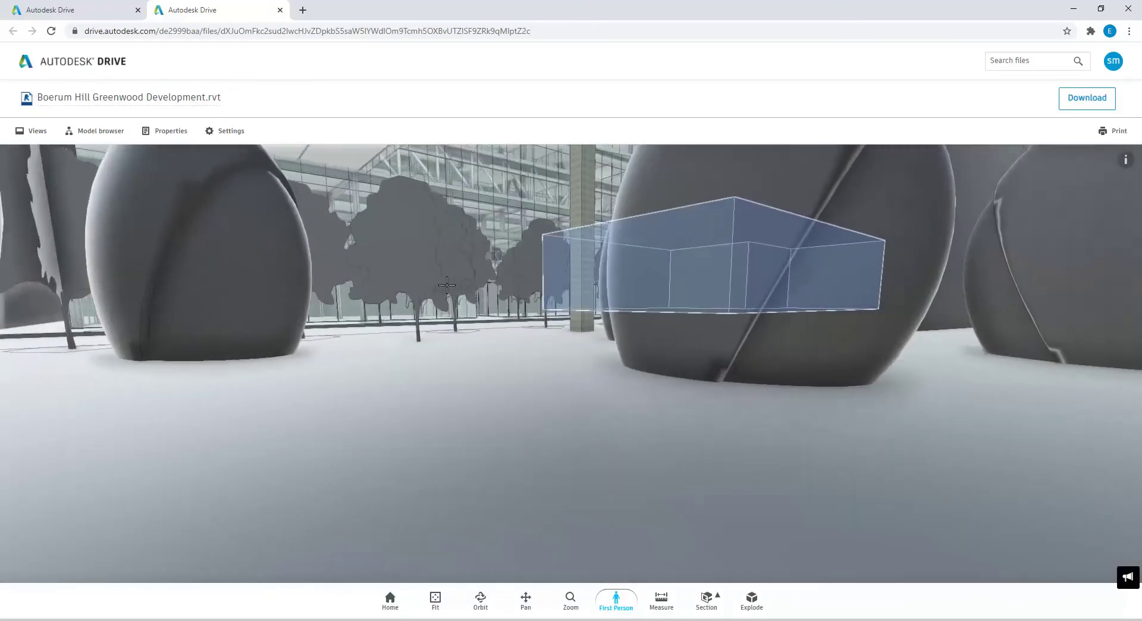
Turn away from the egg-shaped structures and walk between the trees toward the Community Retail storefront
{"action": "left_click_drag", "start_coordinate": [446, 284], "coordinate": [424, 253]}
{"action": "key", "text": "w"}
{"action": "key", "text": "w"}
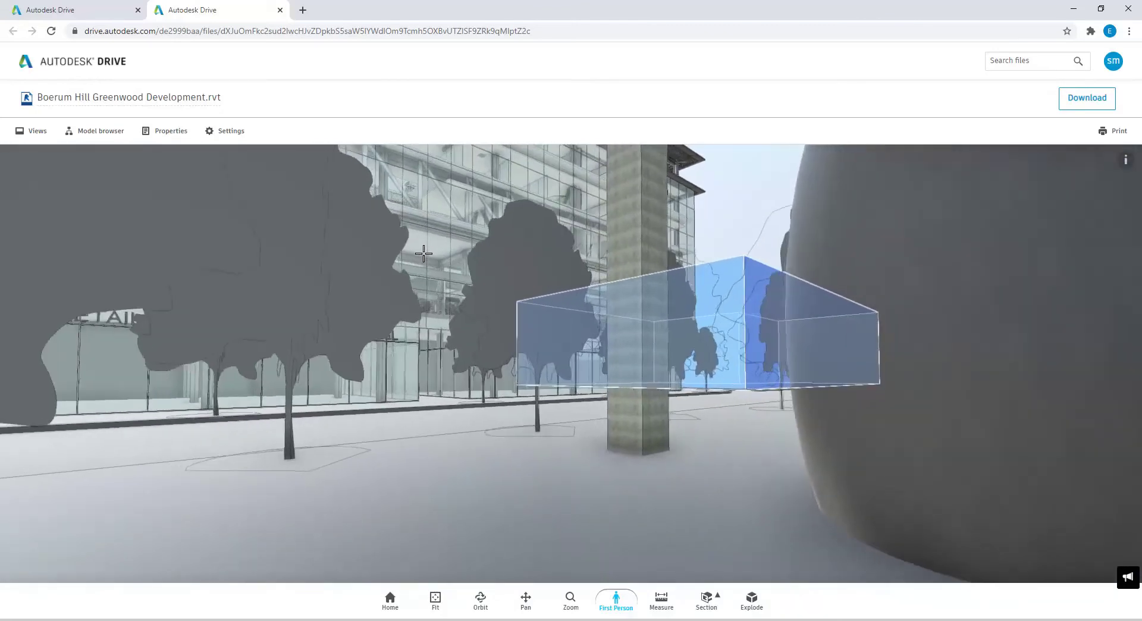
{"action": "key", "text": "w"}
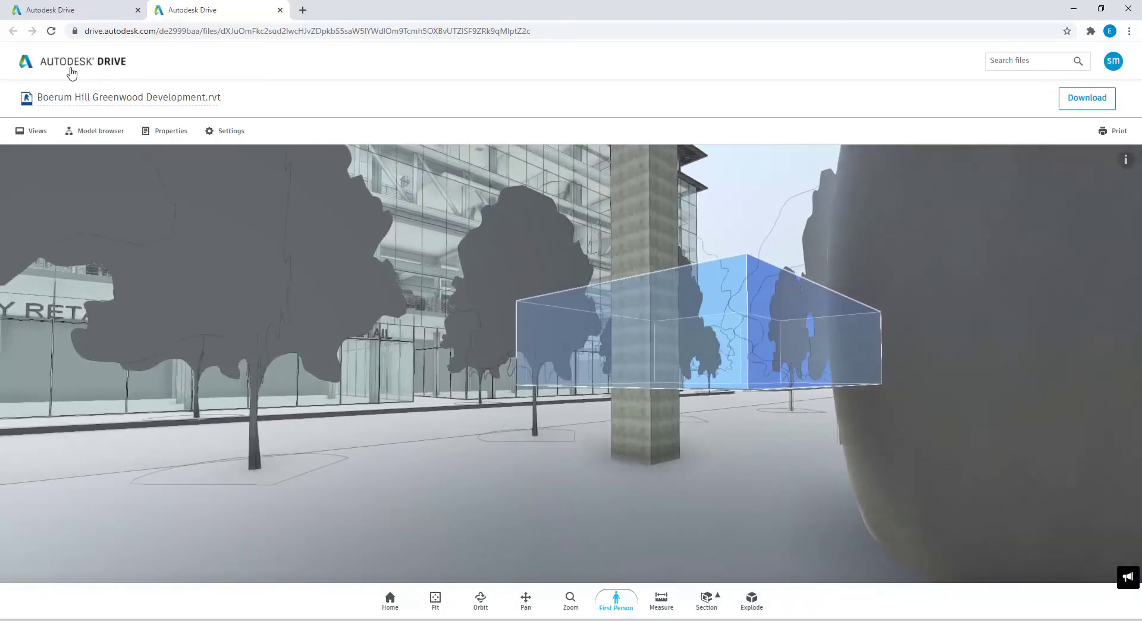
{"action": "key", "text": "w"}
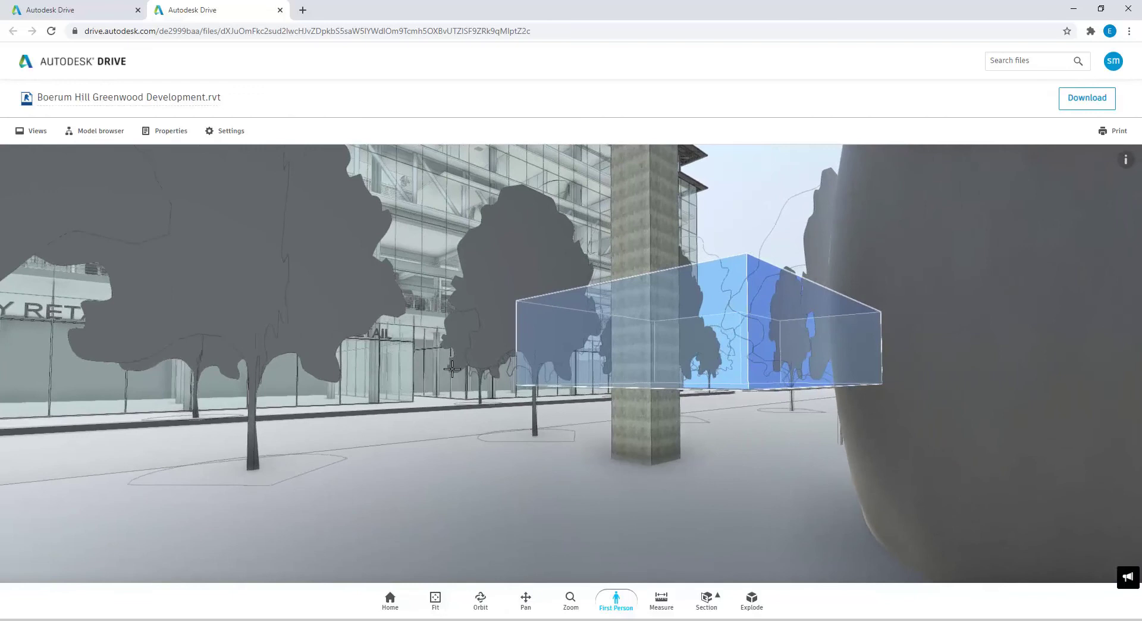
{"action": "key", "text": "w"}
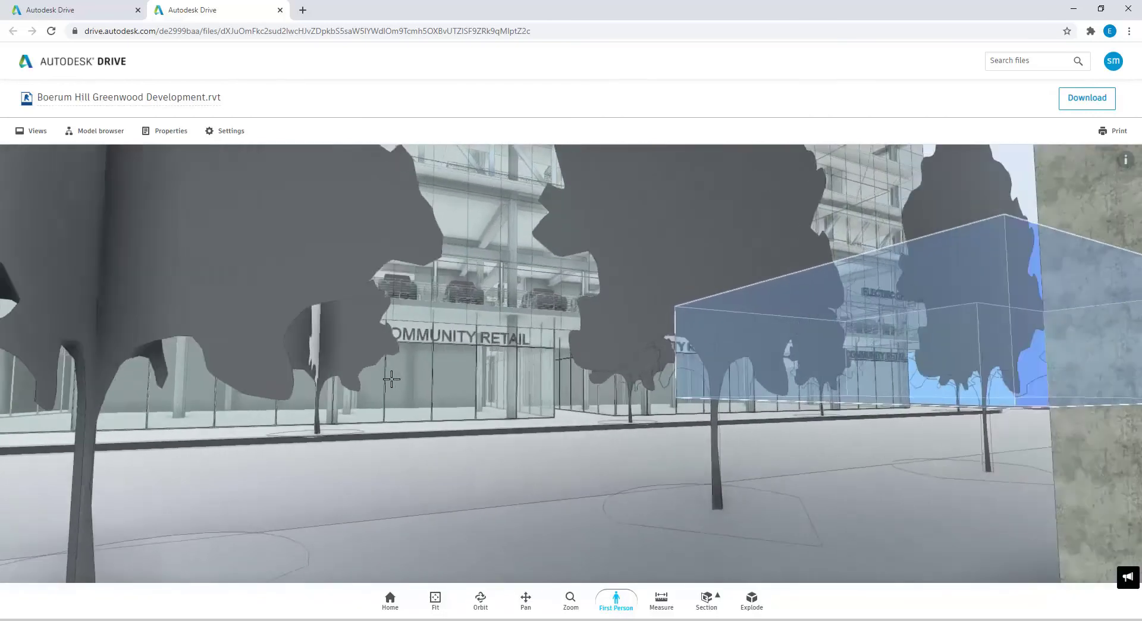